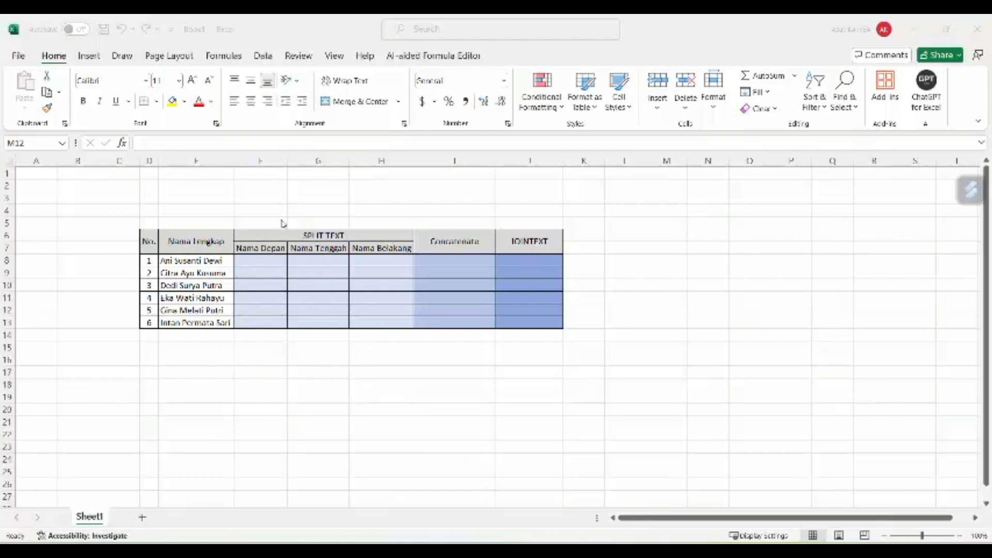
Step: Start Text to Columns on the first full name in E8, using the Delimited data type
click(264, 57)
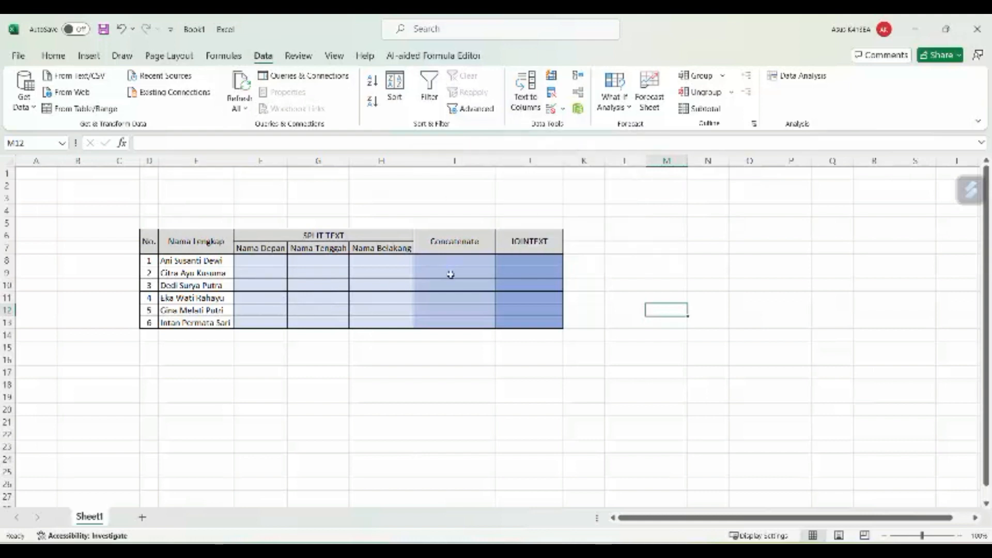
click(206, 263)
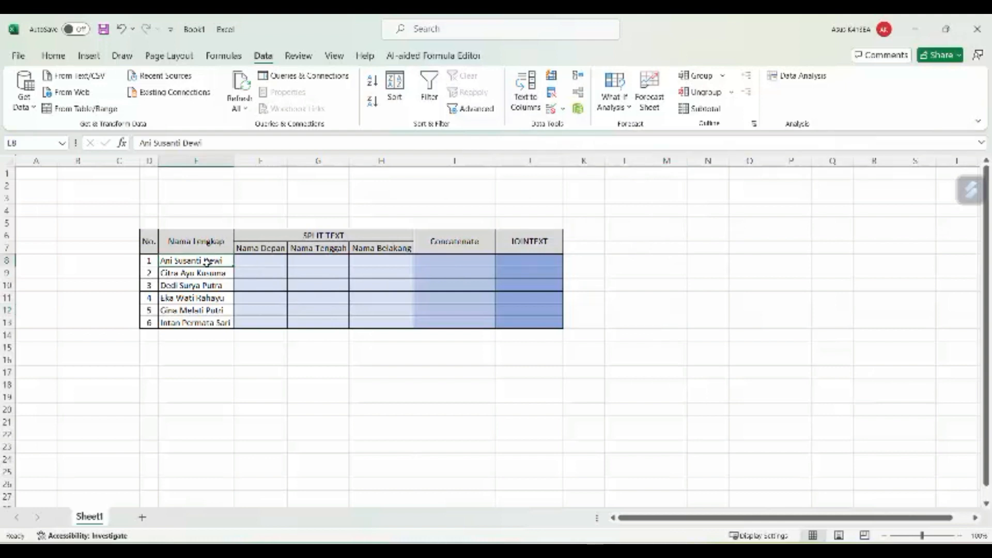
click(525, 92)
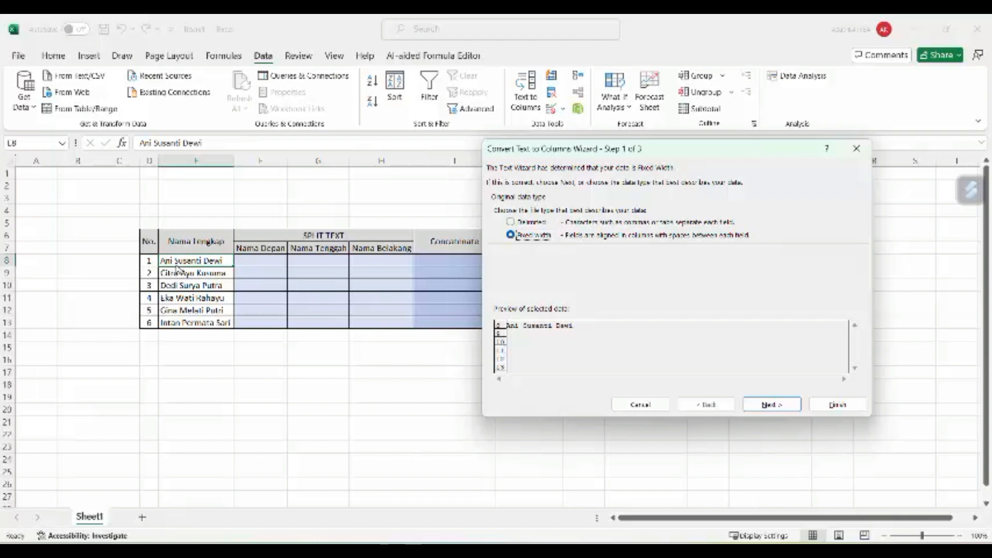
click(511, 222)
click(772, 406)
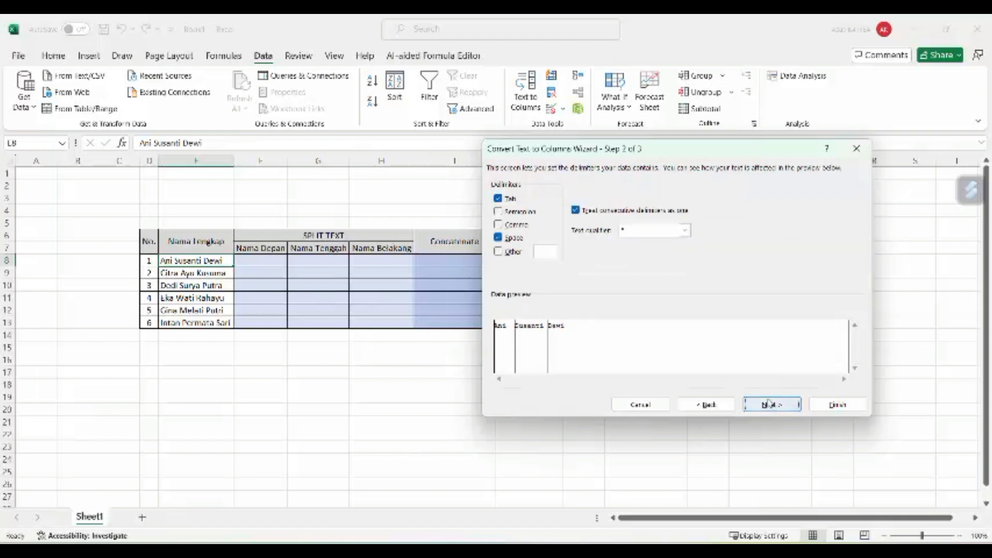
Step: Set Space as the only delimiter for splitting the name and continue to the column format settings
click(498, 211)
click(498, 224)
click(498, 225)
click(499, 211)
click(498, 199)
click(499, 239)
click(499, 239)
click(770, 406)
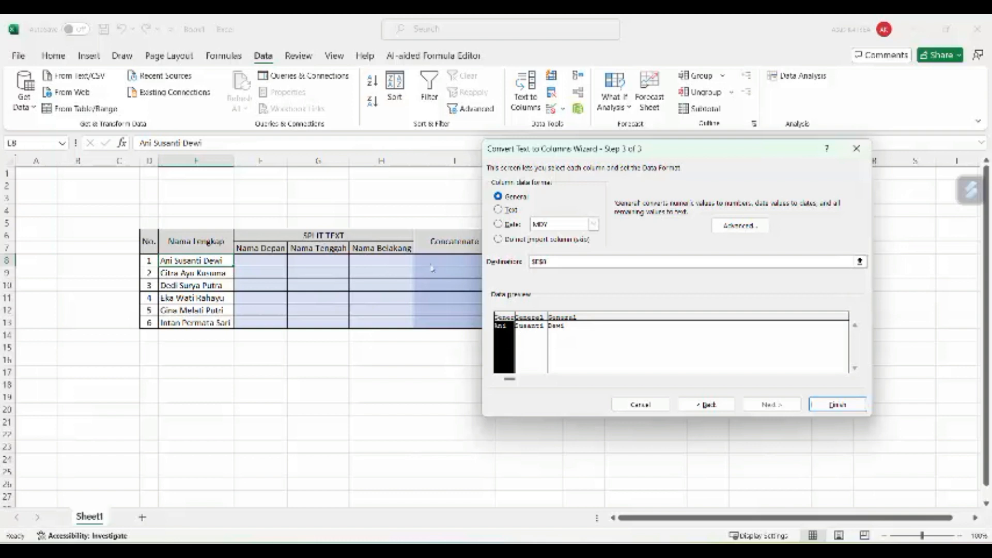
Step: Set the split destination to F8 and finish the conversion, allowing existing data there to be replaced
click(859, 262)
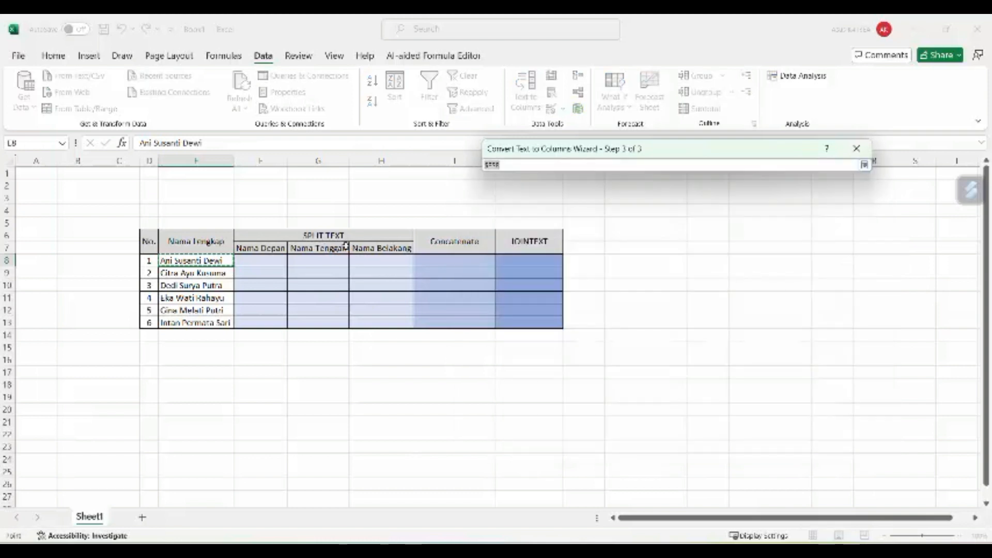
click(262, 261)
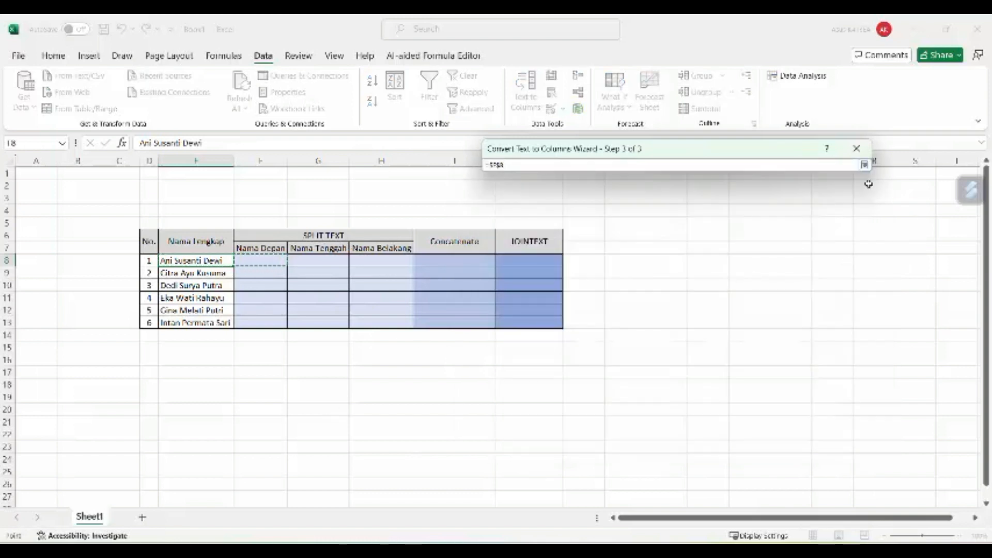
click(864, 164)
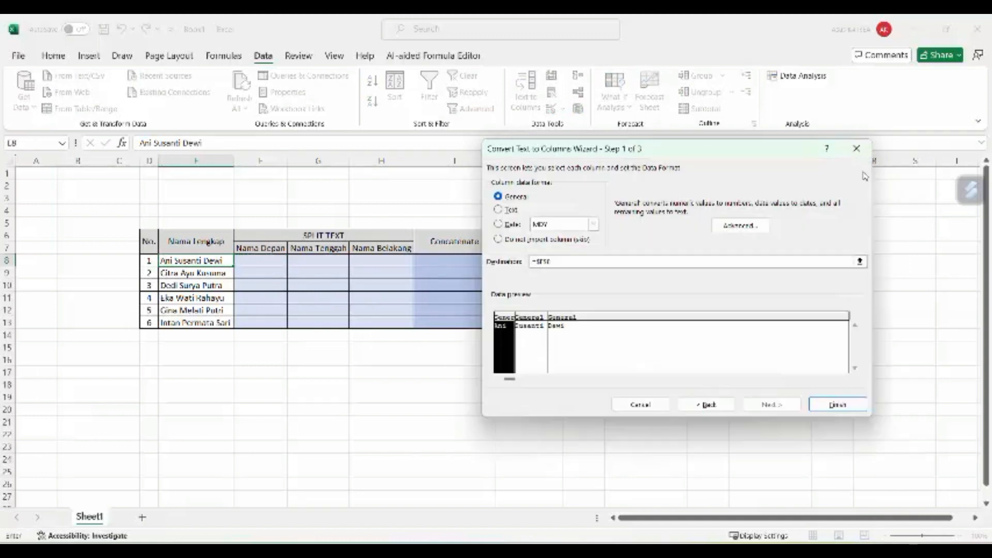
click(836, 406)
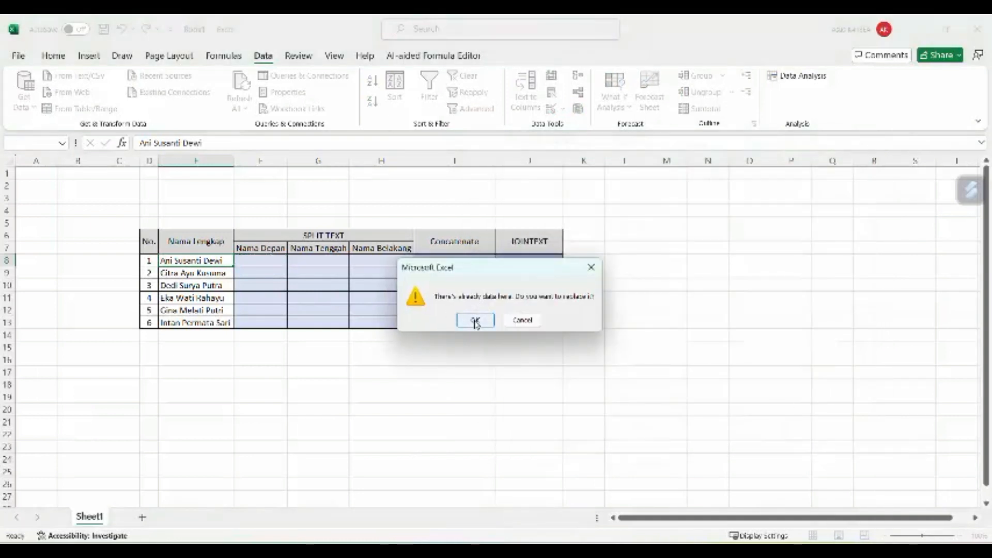
click(475, 322)
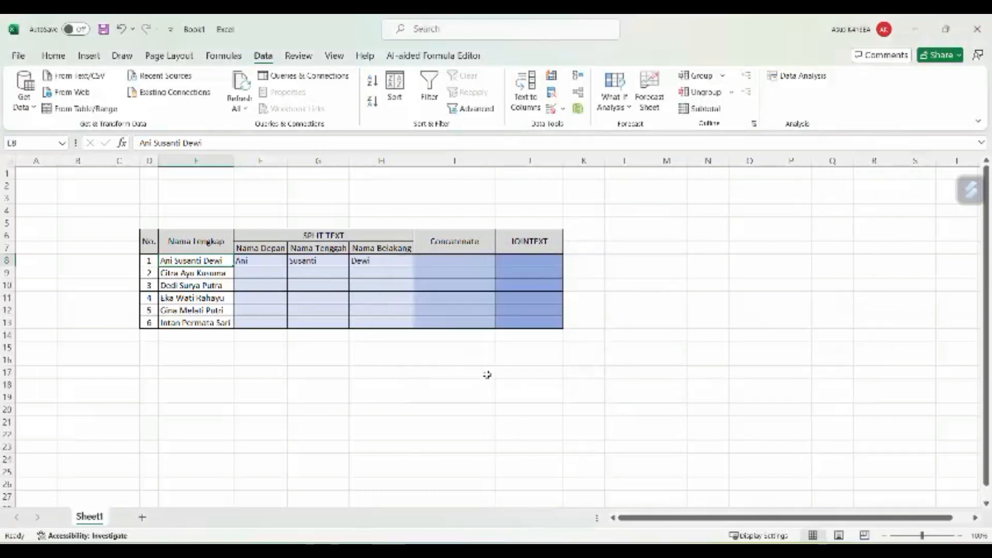
click(250, 264)
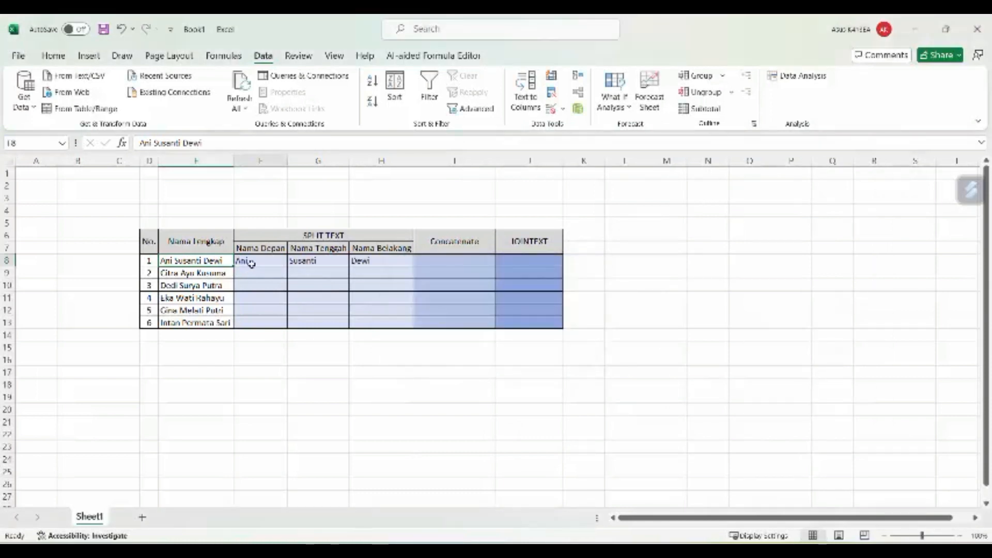
click(309, 265)
click(364, 262)
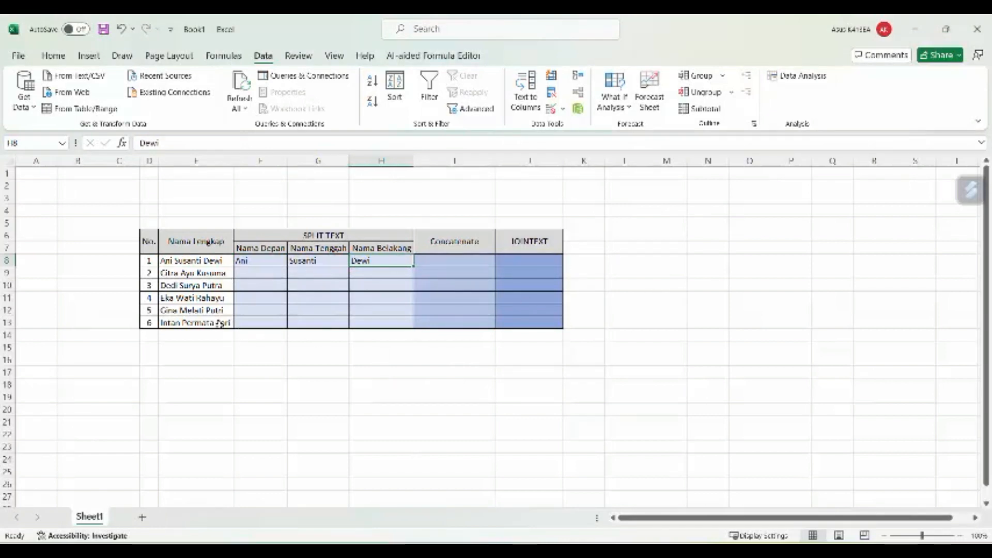
Step: Split the full names in E9:E13 by space with Text to Columns, using destination F9:F13 and replacing existing data
drag(221, 274, 224, 323)
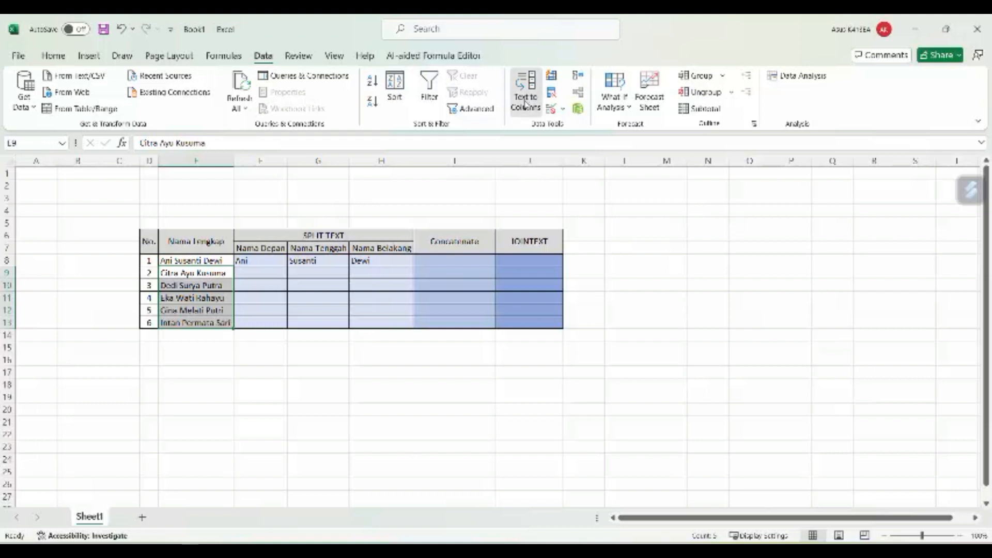
click(527, 96)
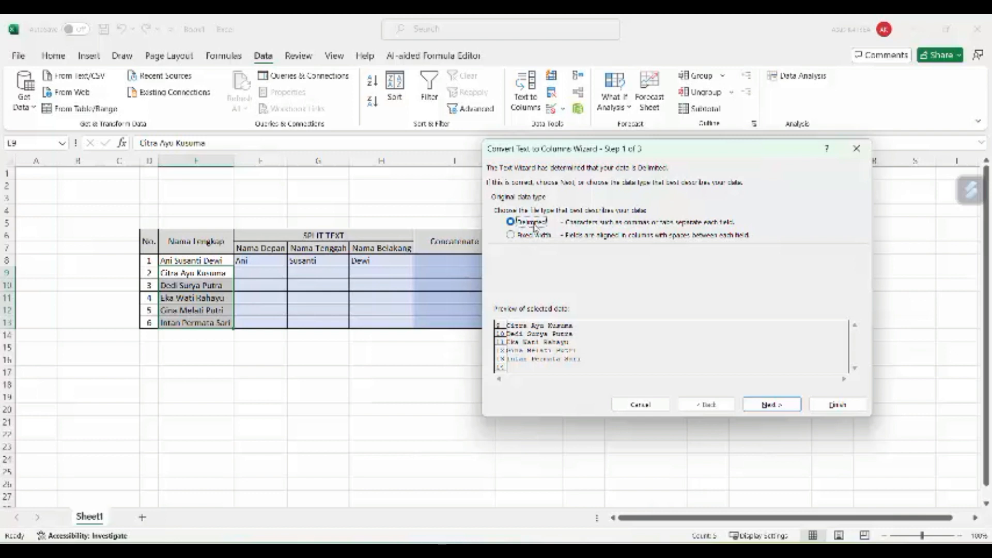
click(771, 406)
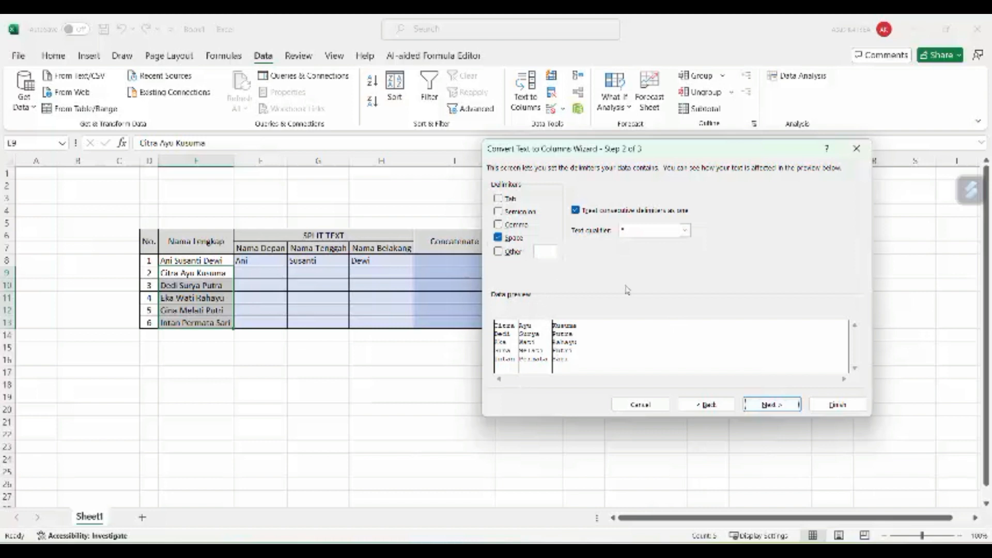
click(770, 406)
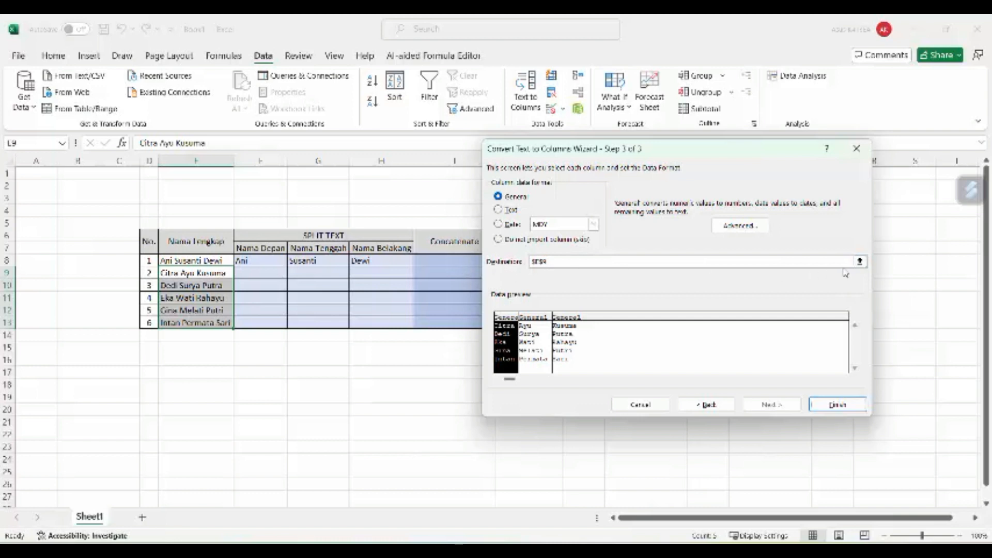
click(859, 261)
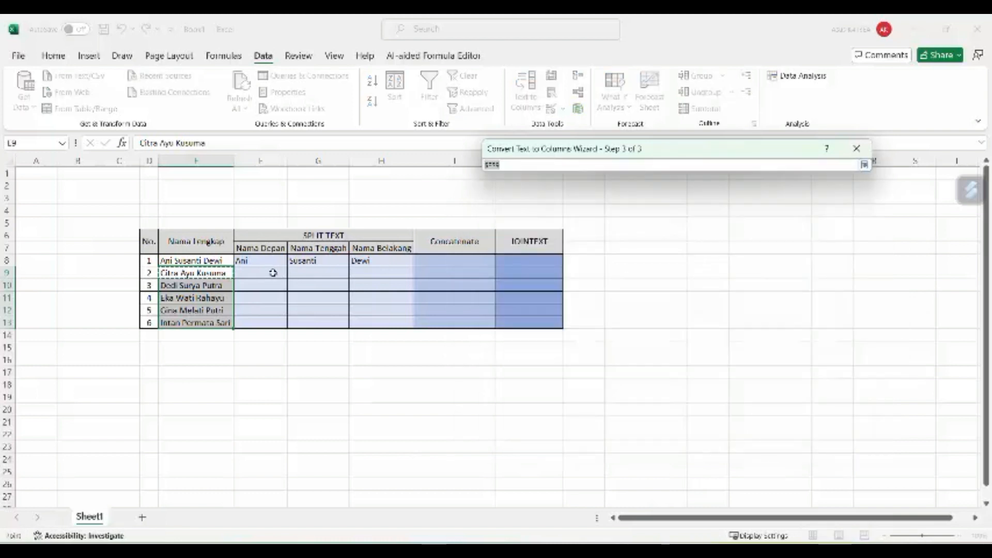
drag(270, 273, 270, 322)
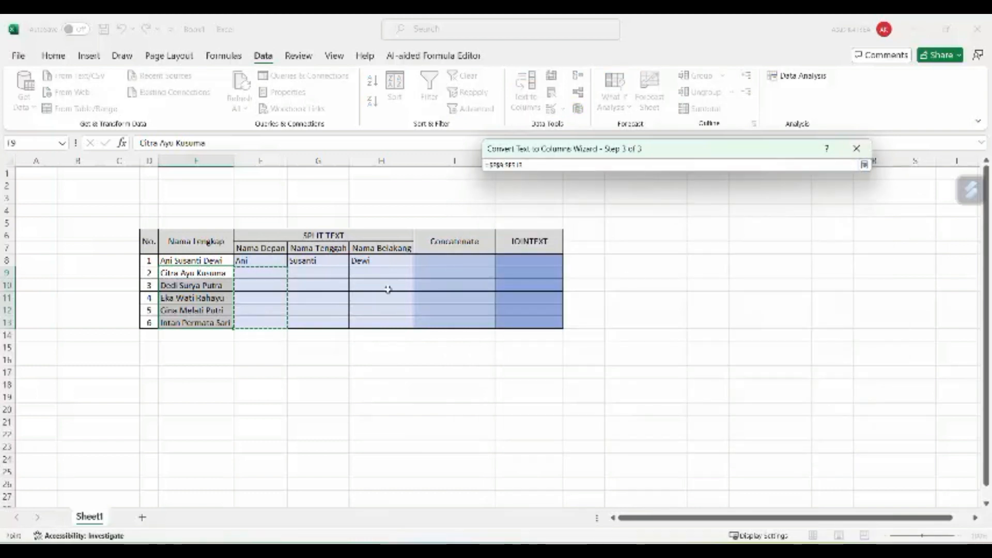
click(864, 164)
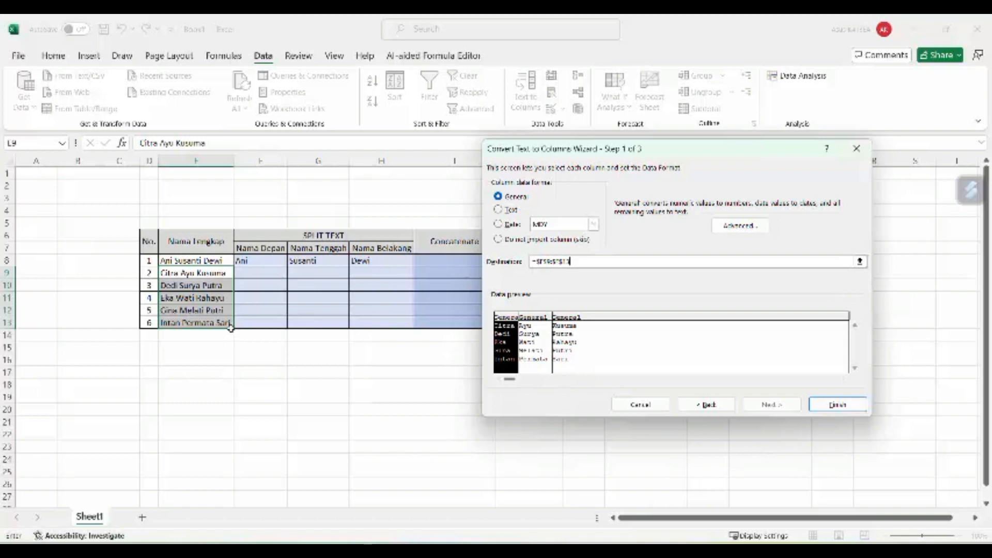
click(836, 405)
click(472, 318)
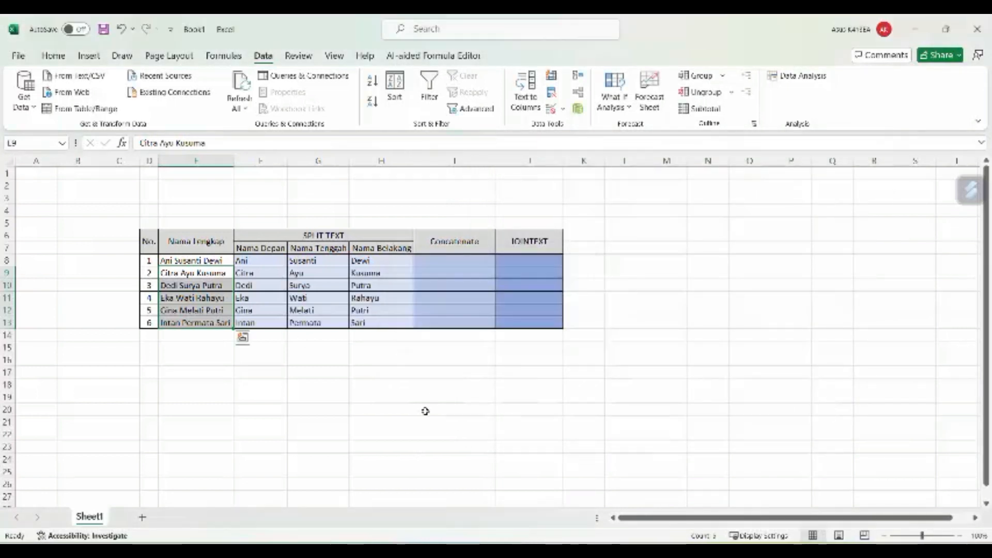
click(368, 371)
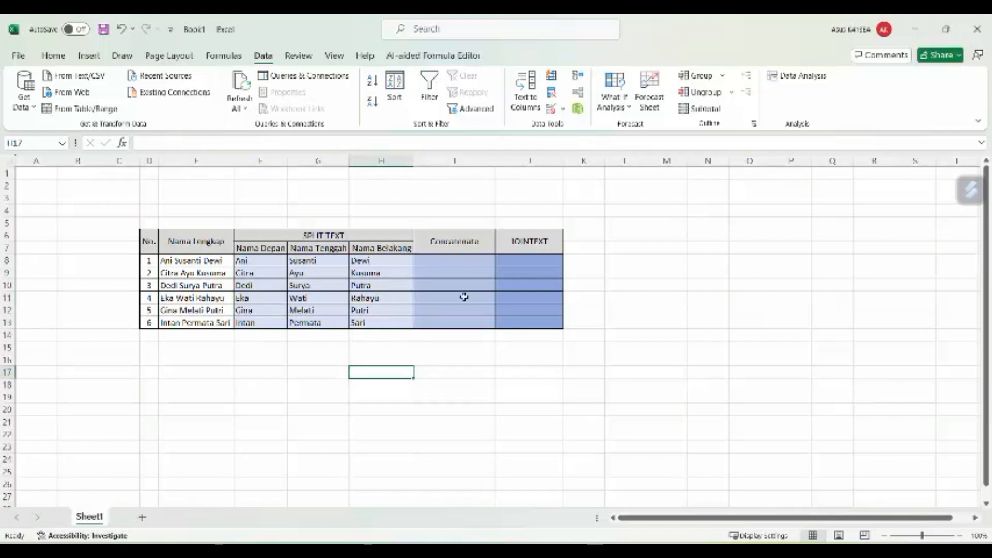
click(455, 246)
click(436, 367)
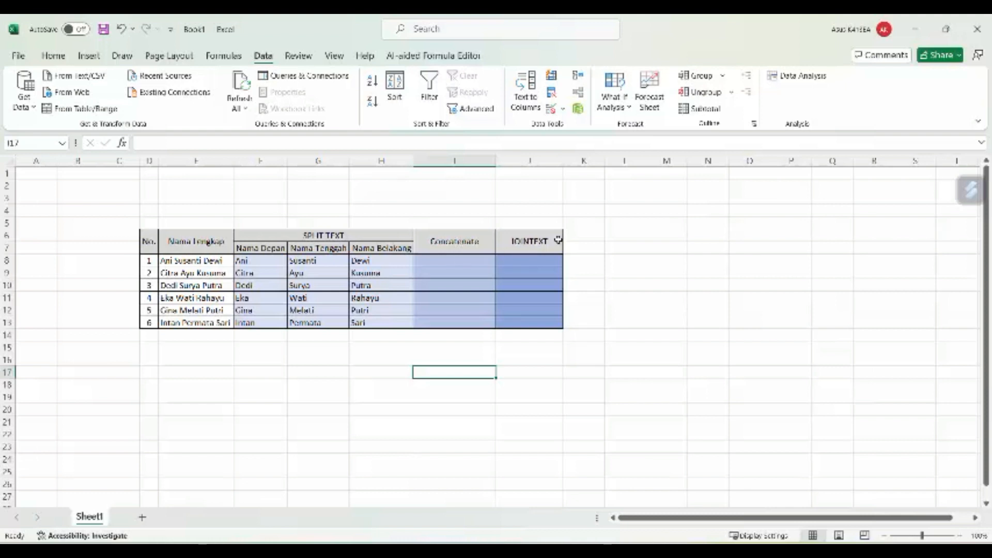
click(538, 243)
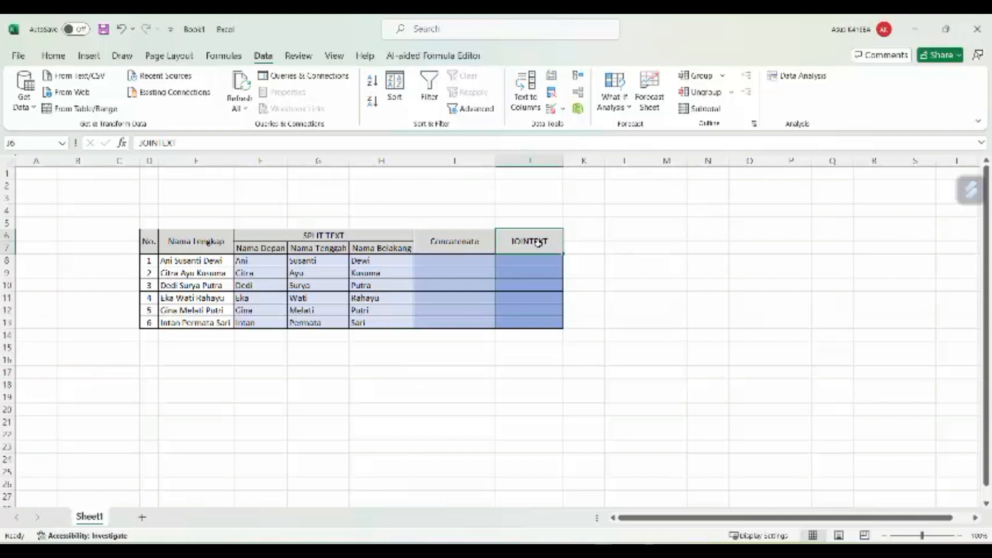
click(472, 242)
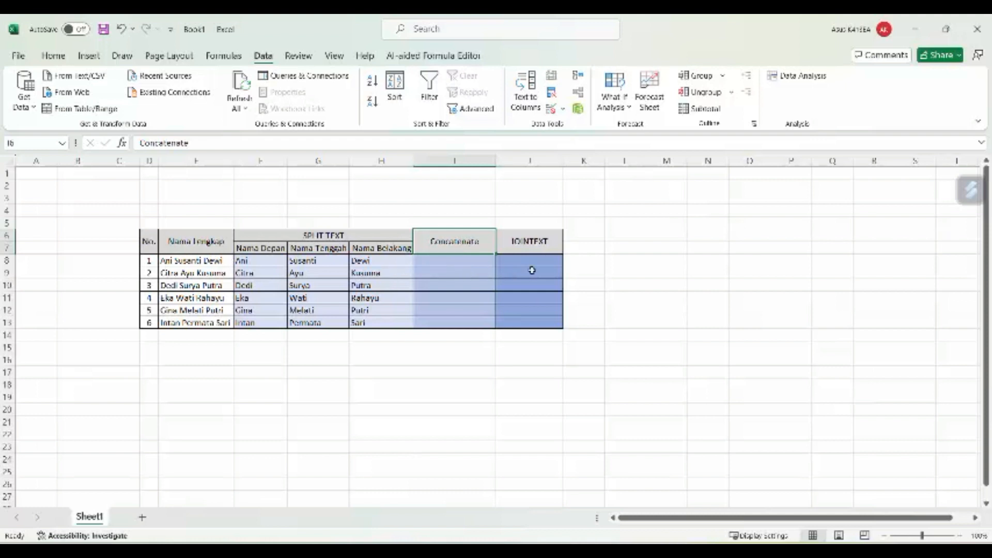
Step: Combine the first row's split names in I8 with =CONCATENATE(F8,G8,H8), and widen column I slightly
click(469, 263)
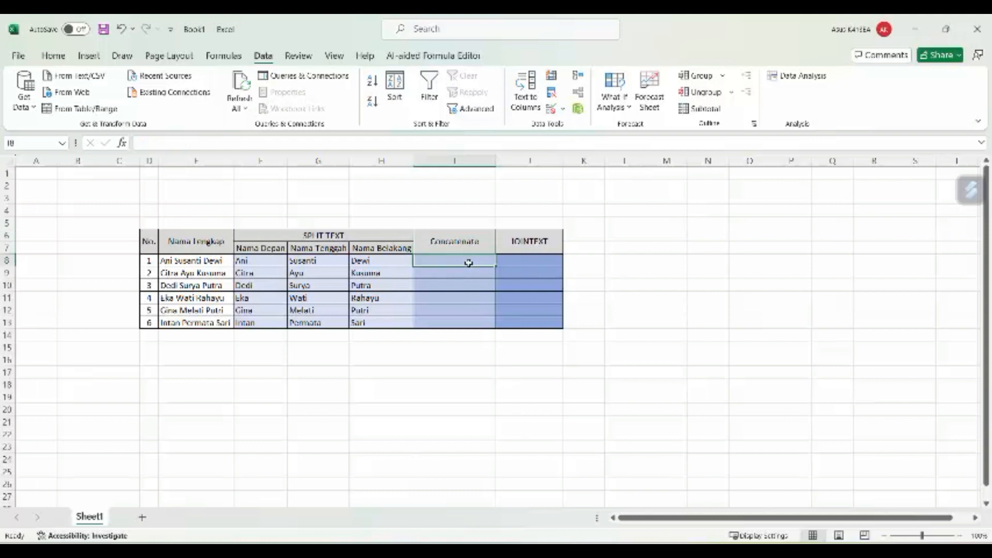
text(=)
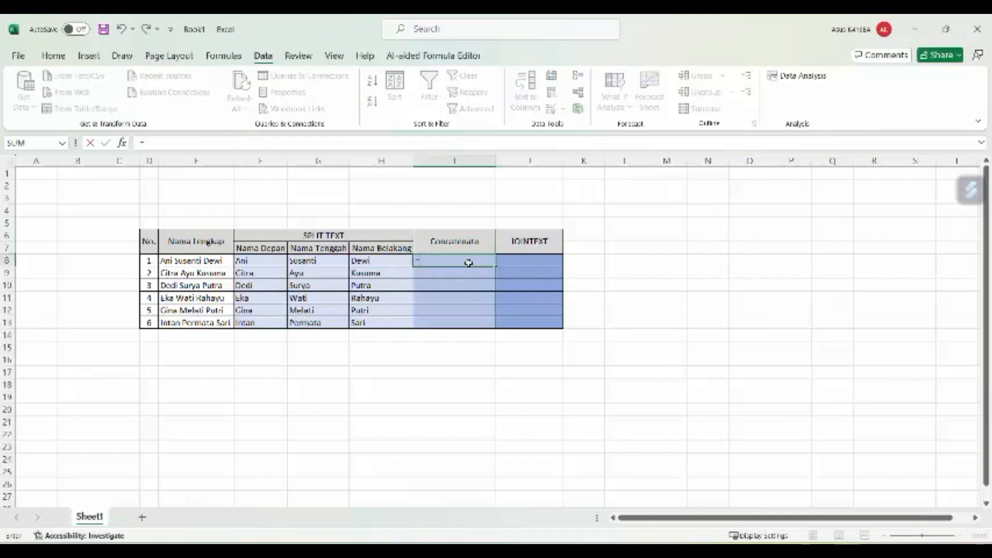
text(concatenac)
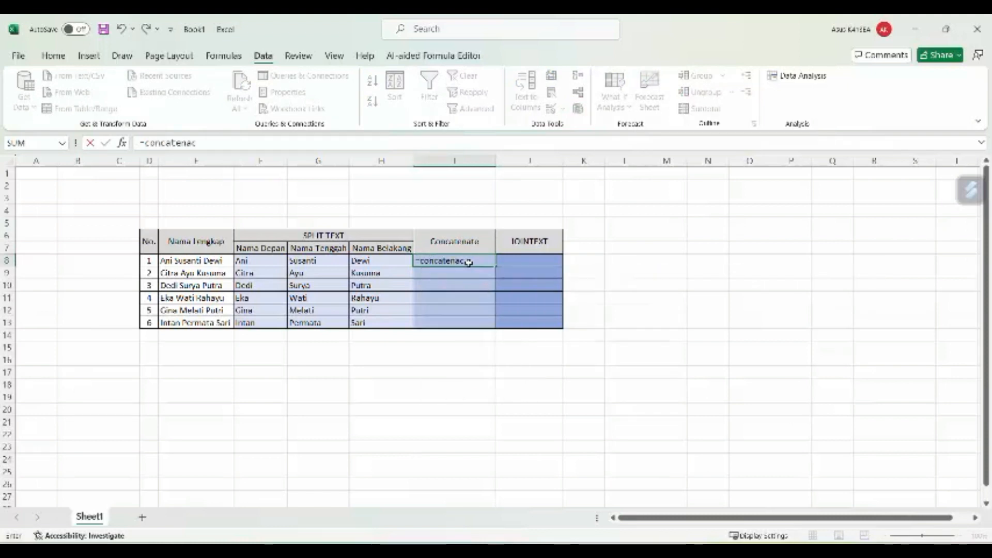
text(e)
key(BackSpace)
key(BackSpace)
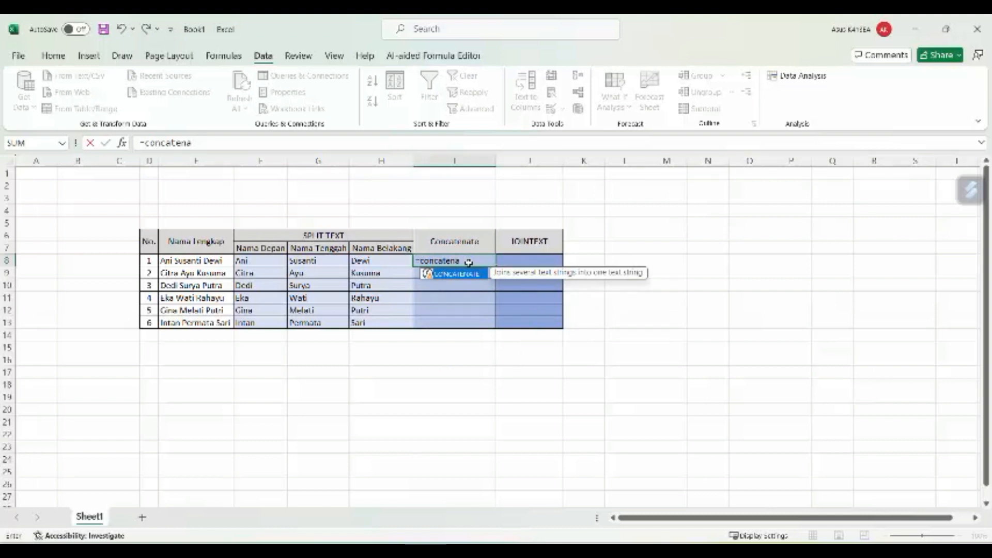
text(te()
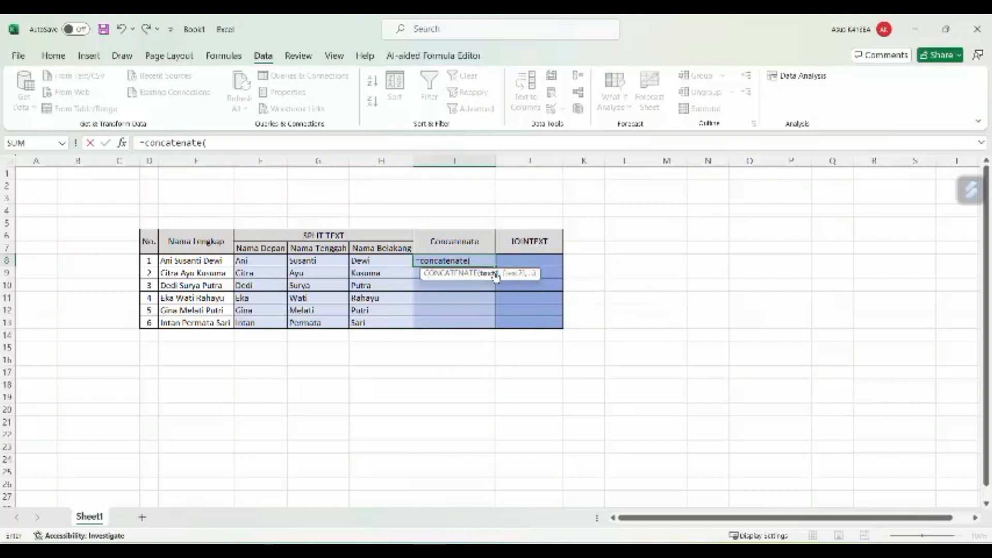
click(266, 261)
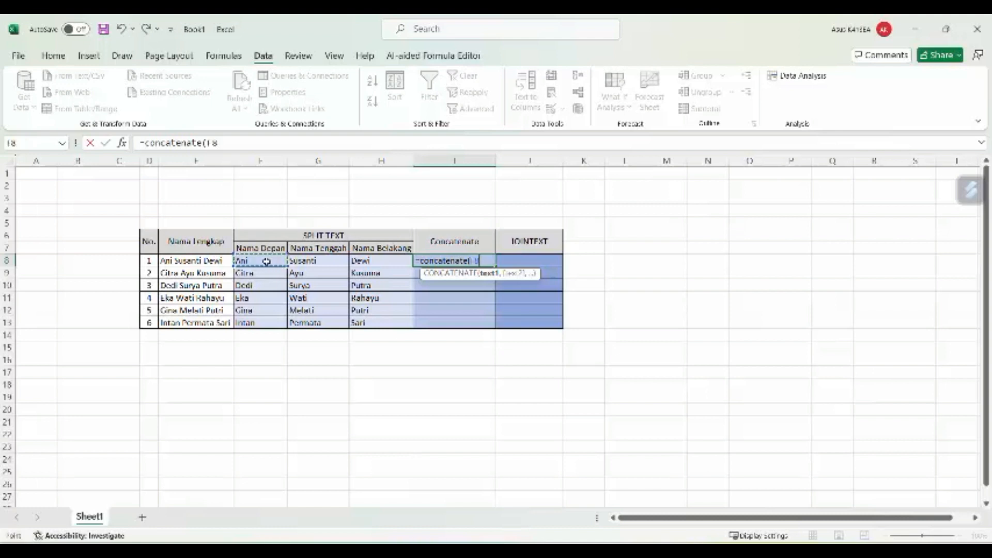
text(,)
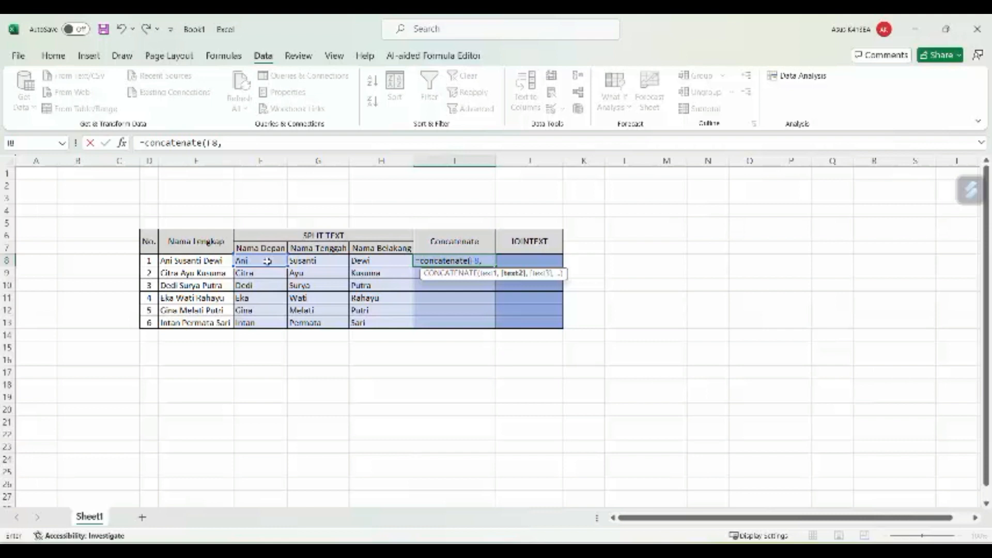
click(312, 260)
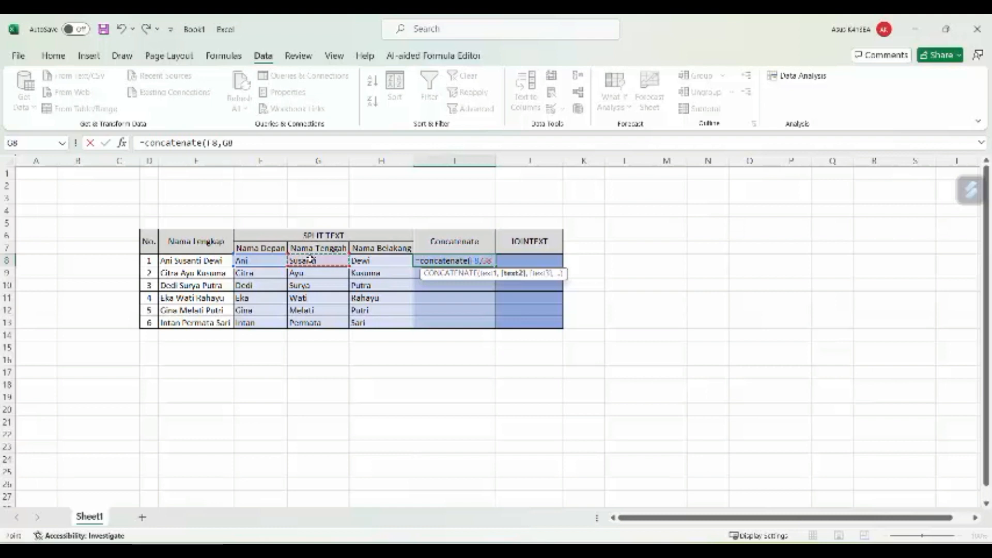
text(,)
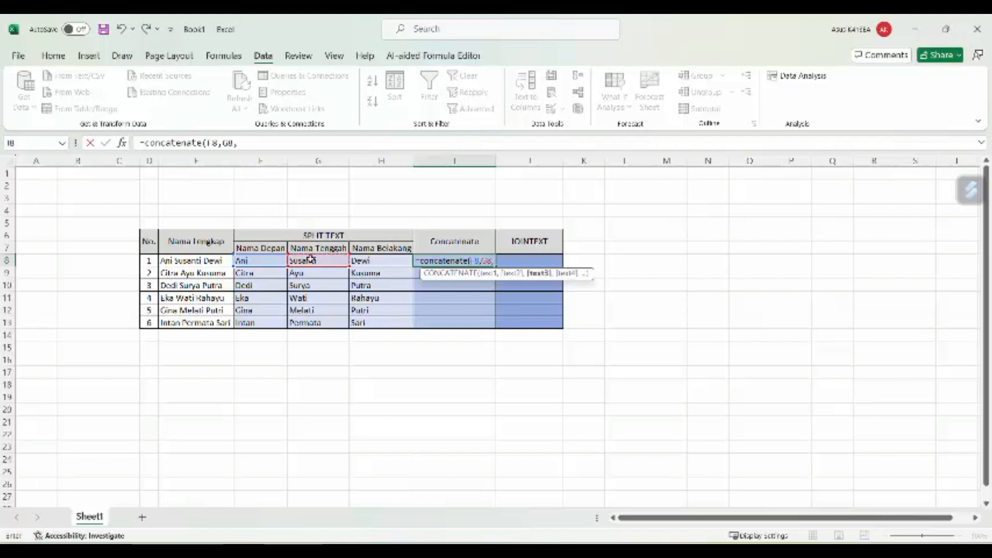
click(375, 261)
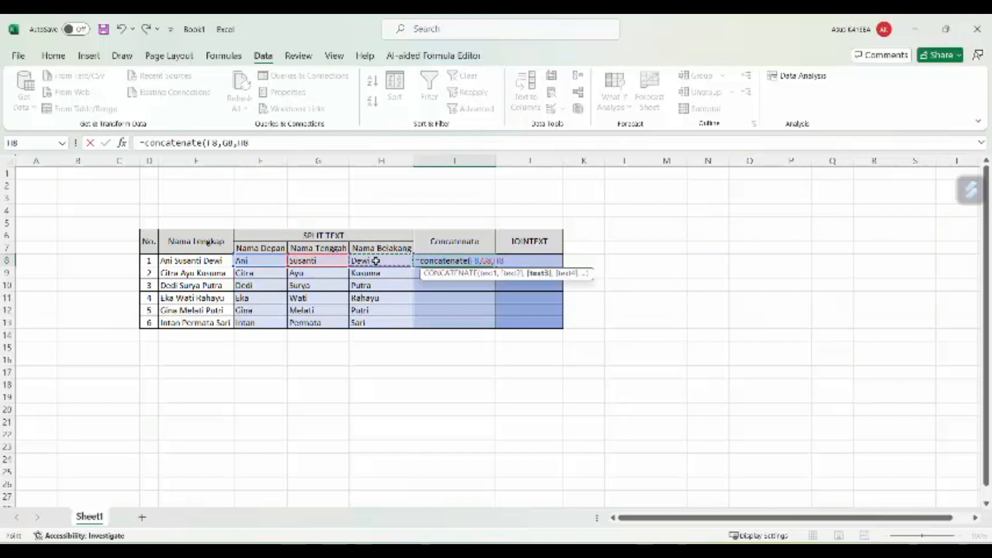
text())
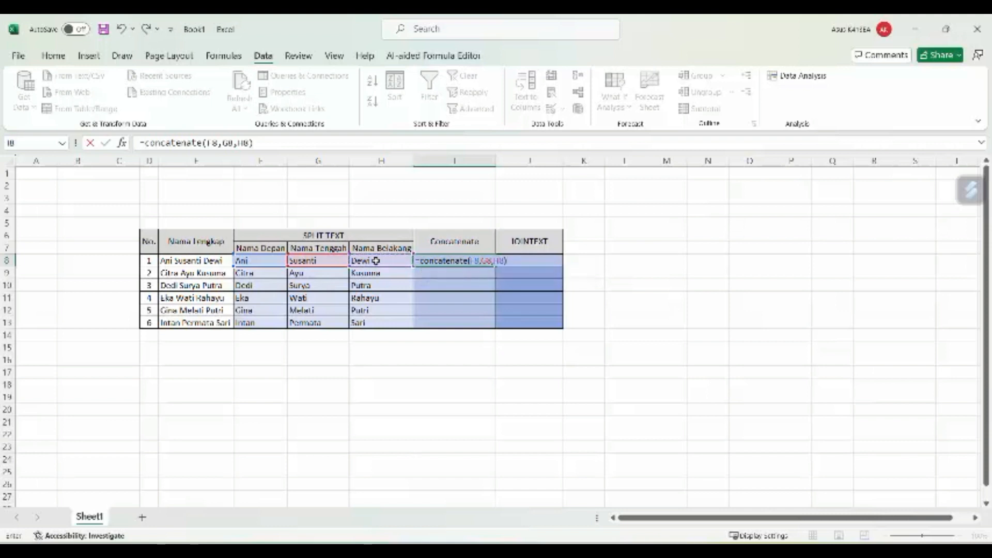
key(Return)
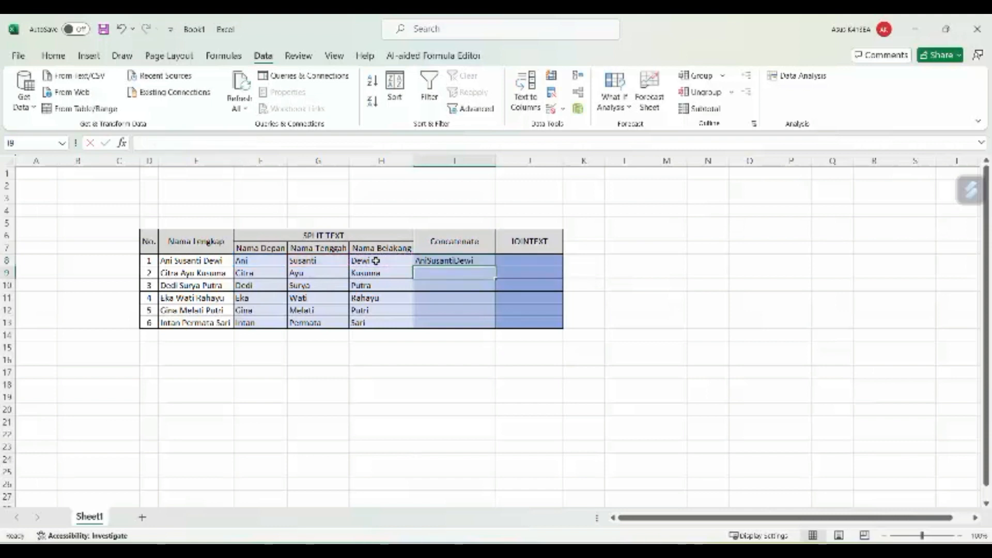
drag(501, 162, 511, 162)
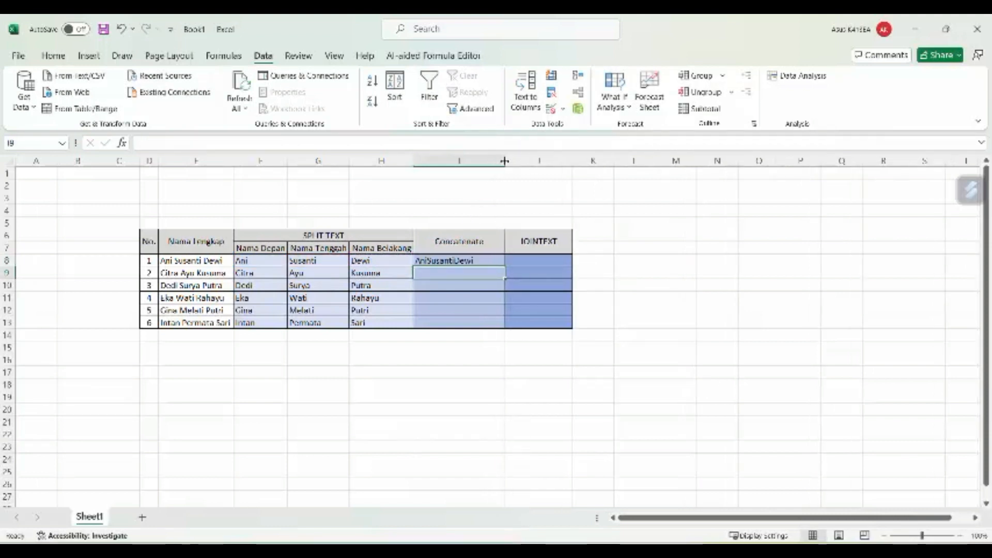
Step: Add space separators between the names in I8, making the formula =CONCATENATE(F8," ",G8," ",H8)
click(439, 262)
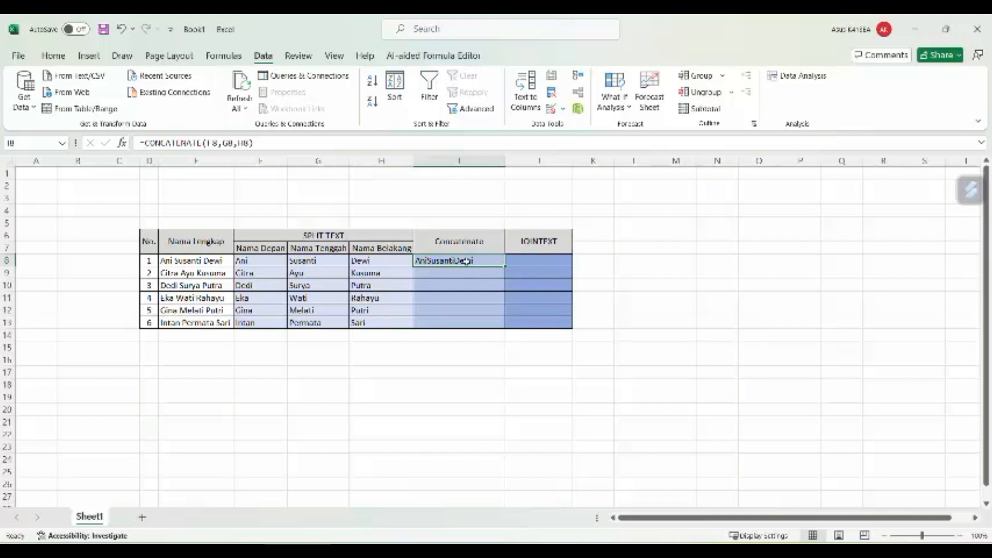
click(223, 144)
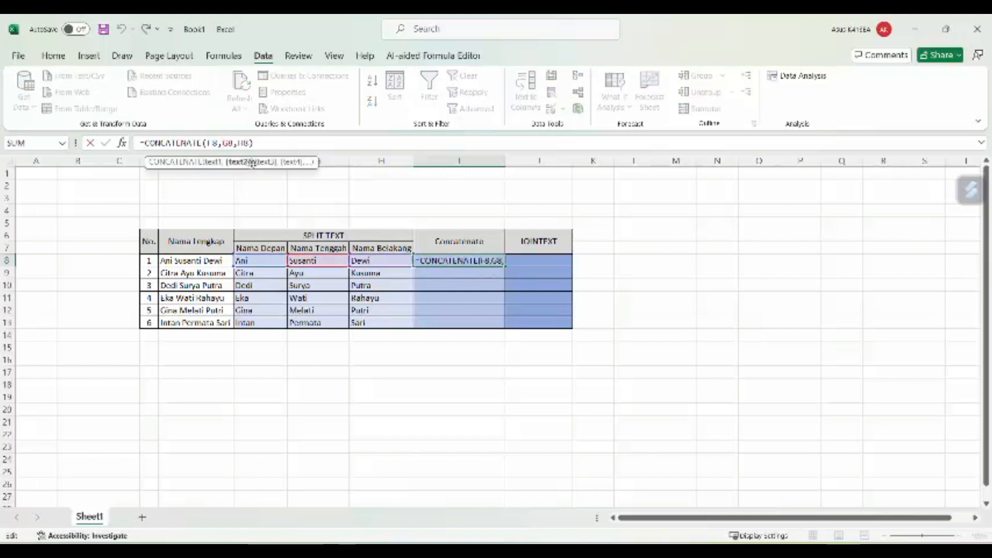
text(")
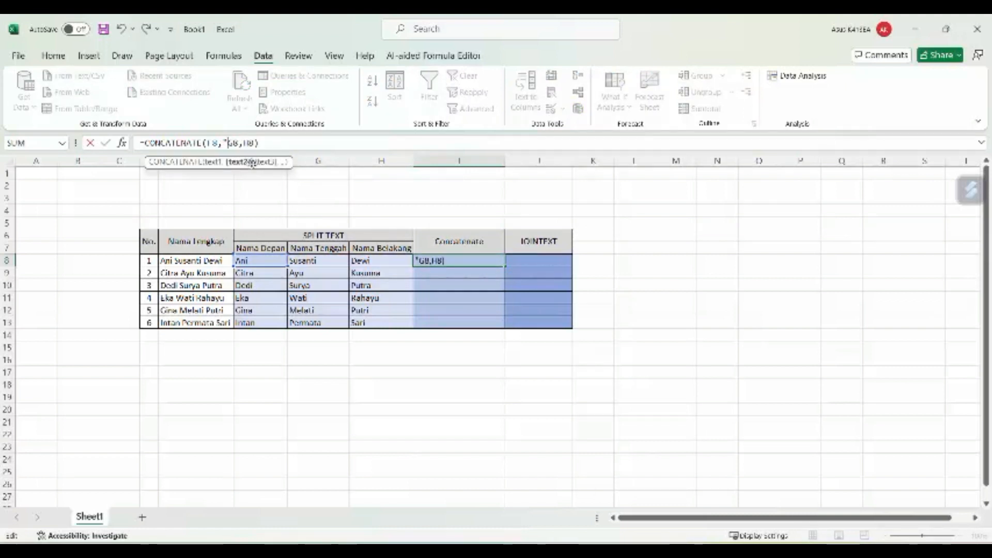
text( ",)
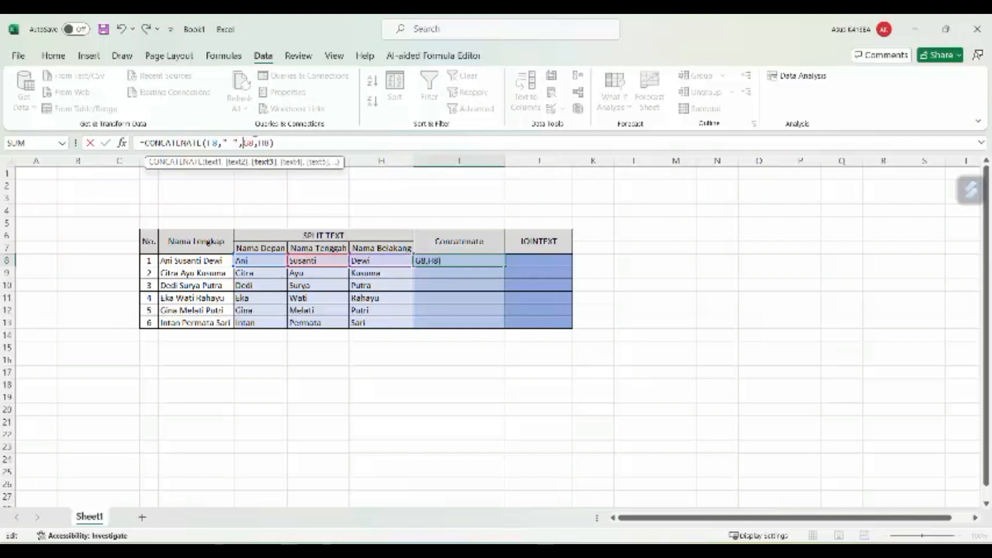
key(Right)
key(Right)
key(Right)
text(" ")
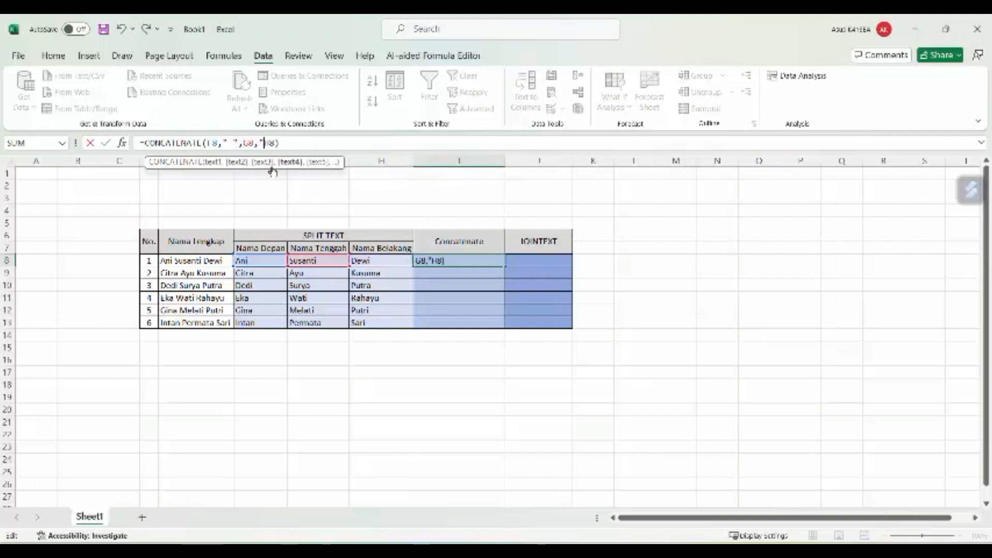
text(,)
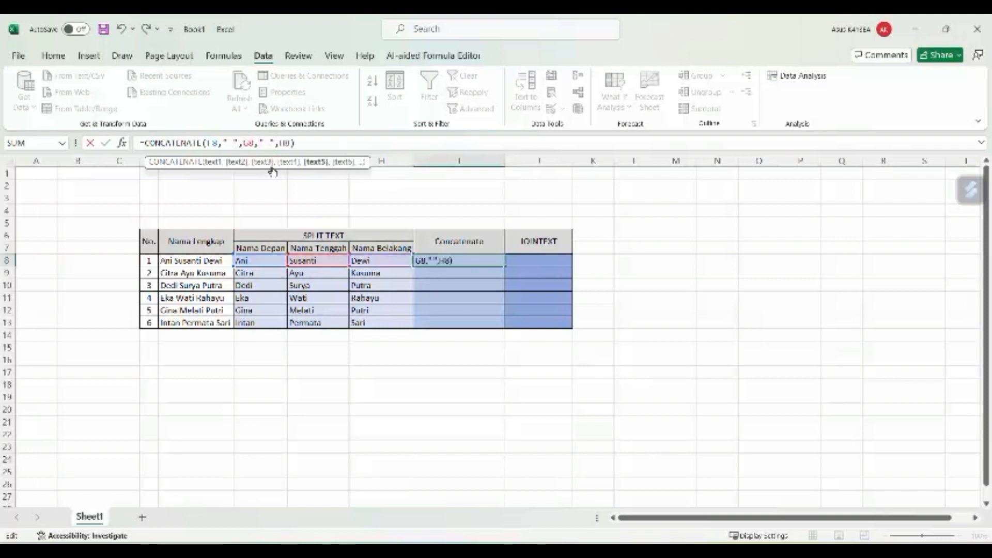
key(Return)
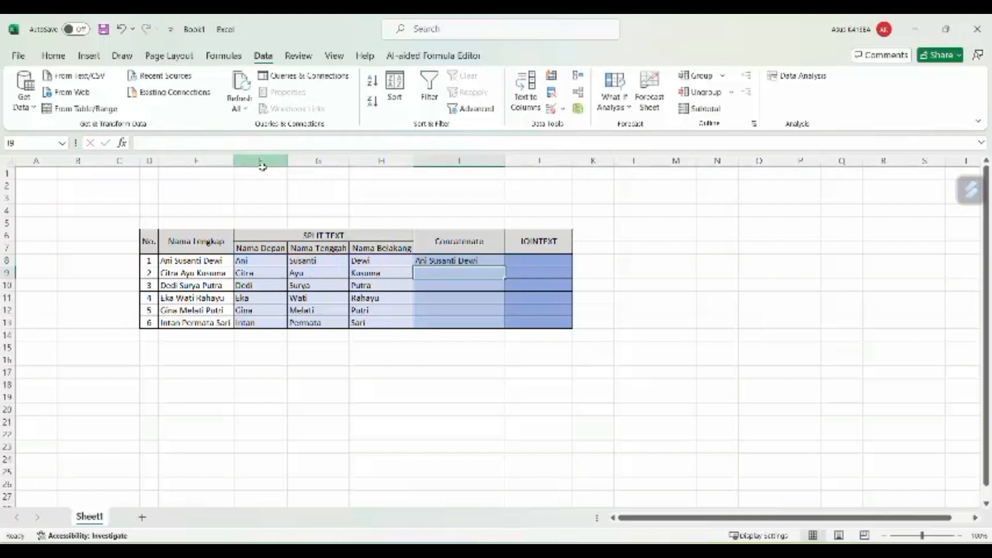
Step: Fill the CONCATENATE formula from I8 down through I13
click(473, 262)
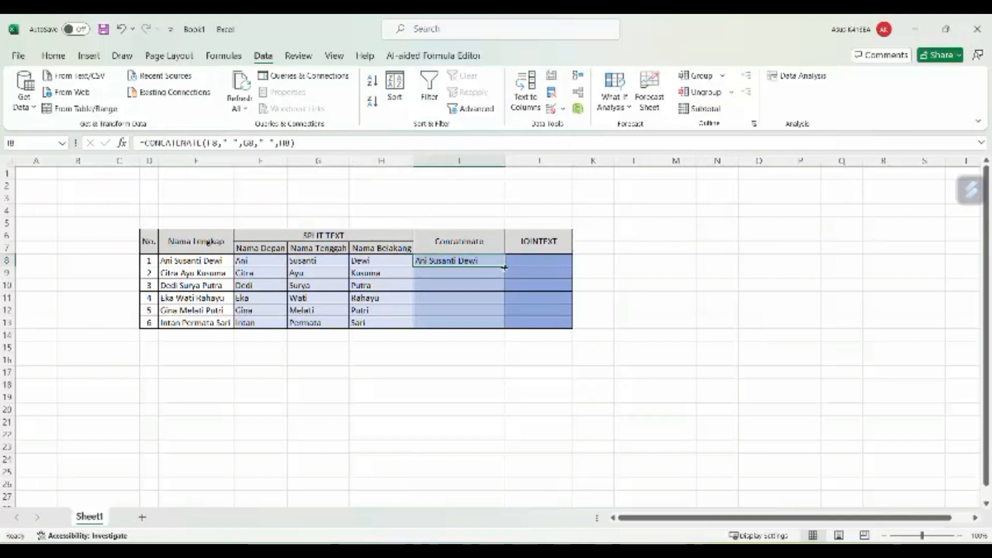
double_click(504, 267)
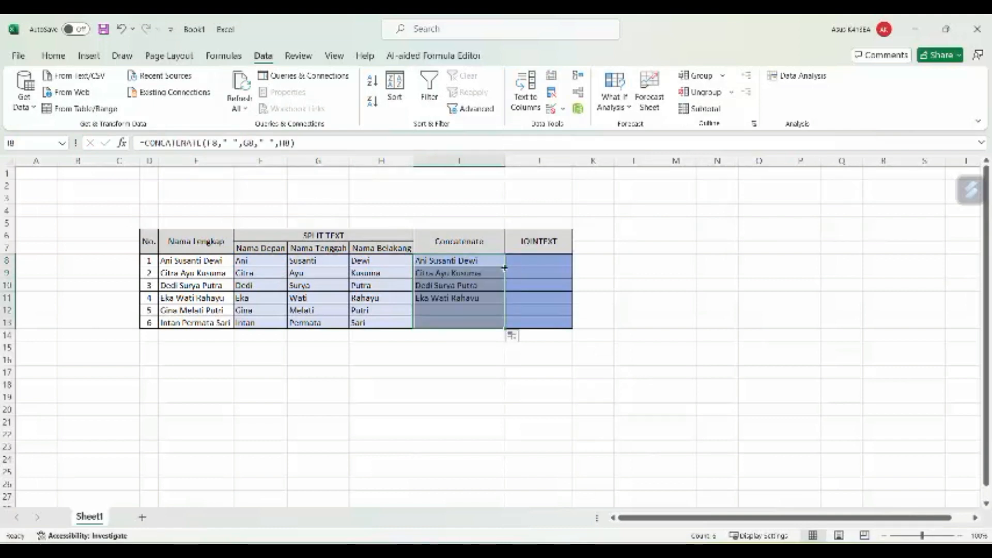
click(465, 286)
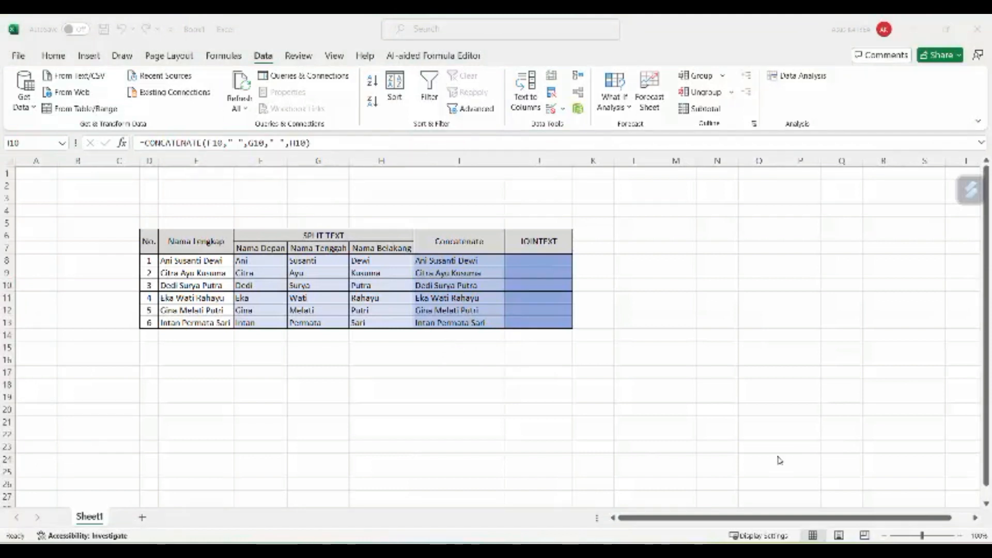
Step: Join the first row's split names in J8 with =TEXTJOIN(" ",TRUE,F8,G8,H8), separating them by spaces and ignoring empty cells
click(540, 261)
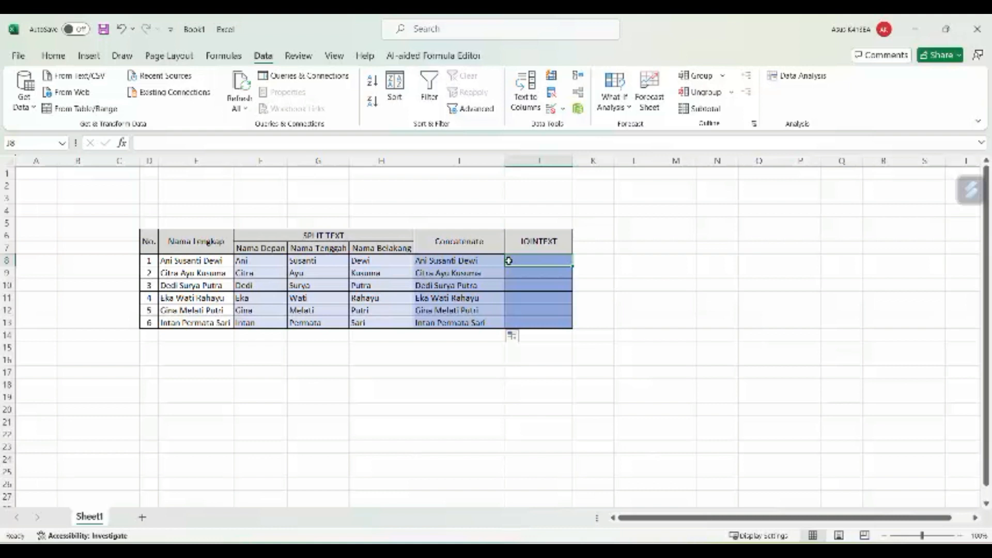
text(=)
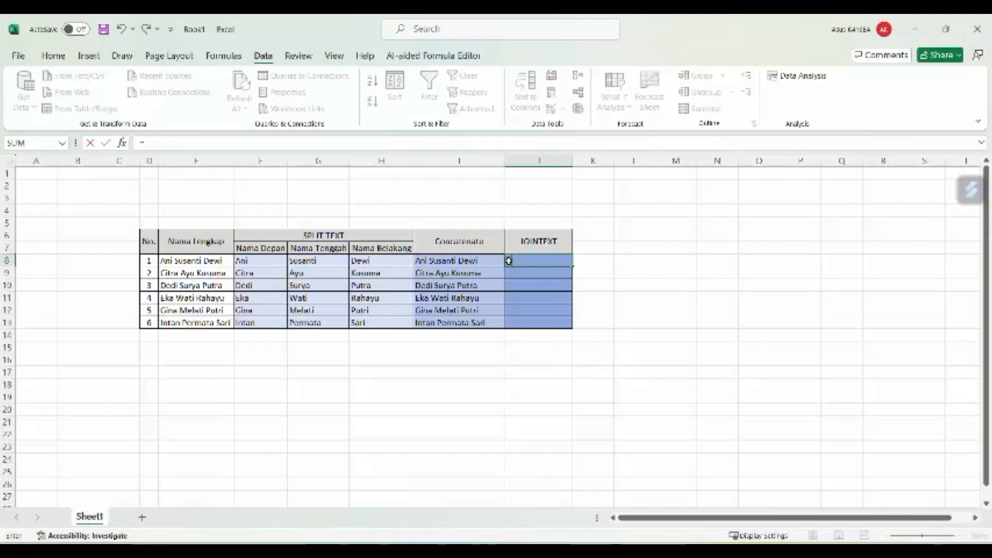
text(tex)
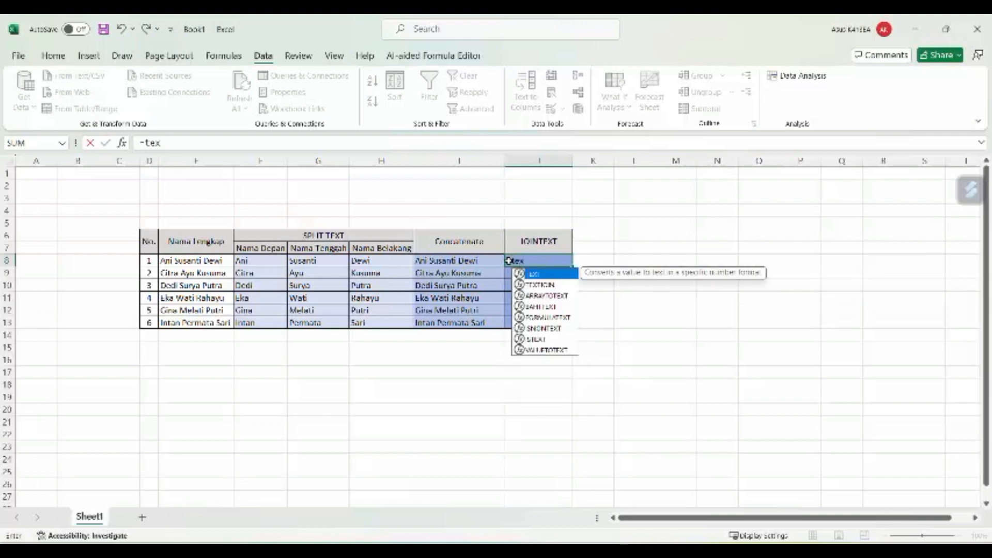
text(tjoin)
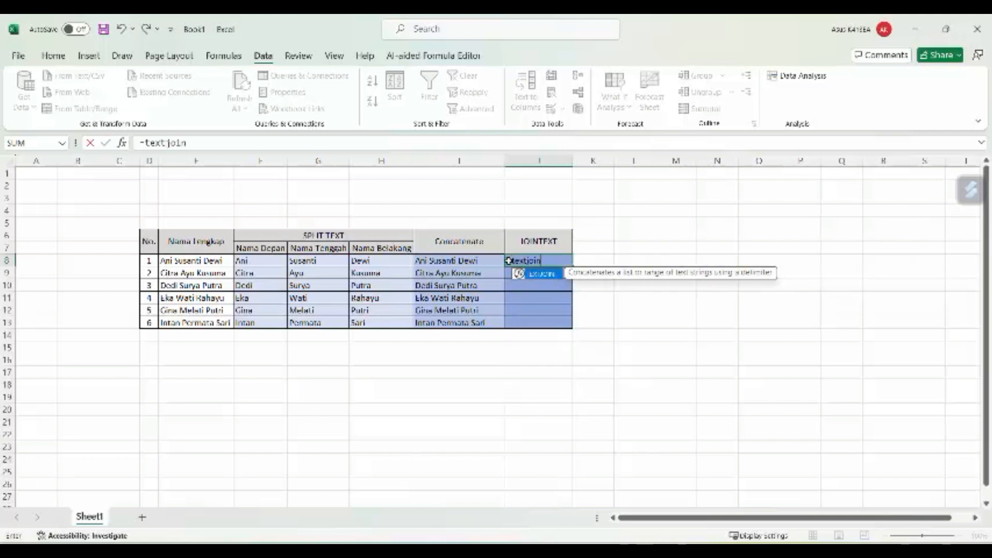
text(()
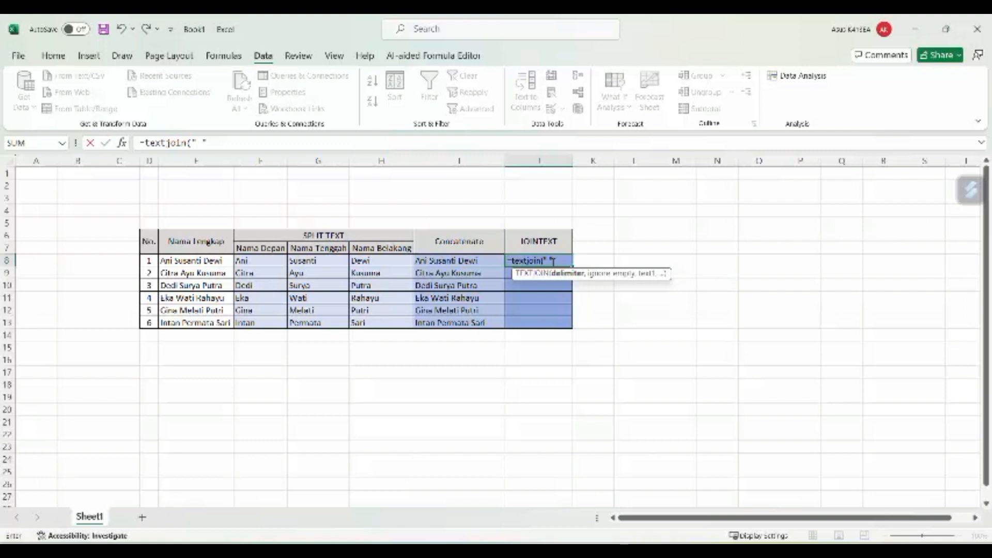
text(,)
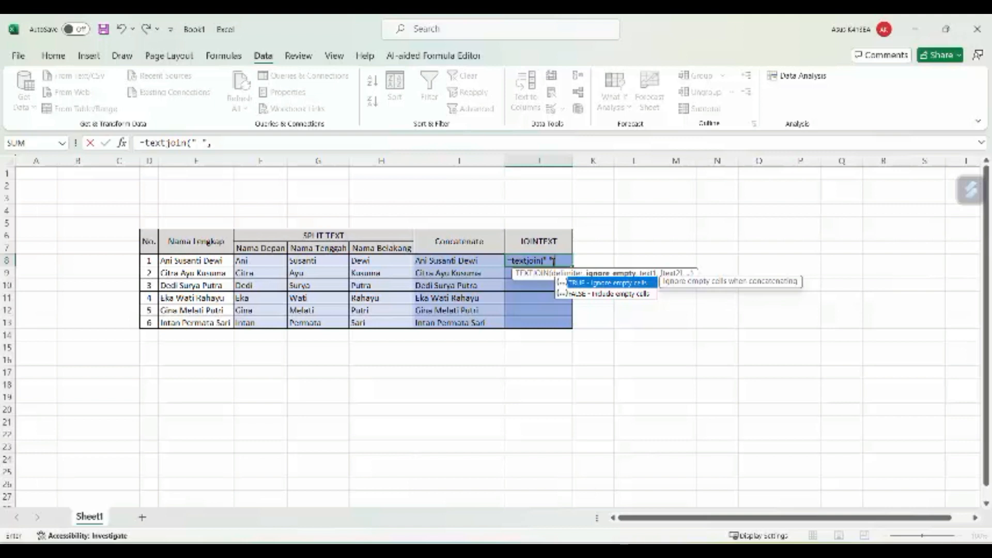
text(TRUE)
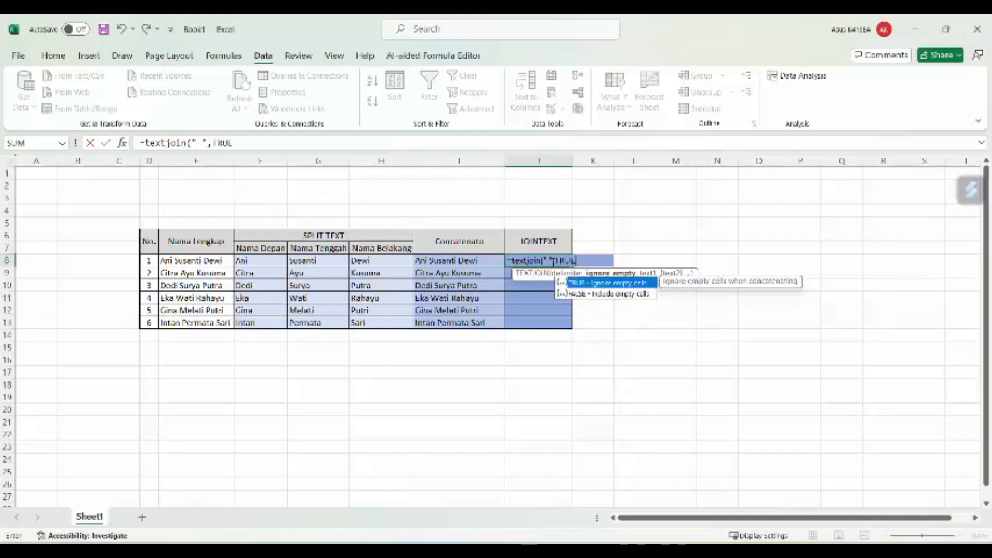
text(,)
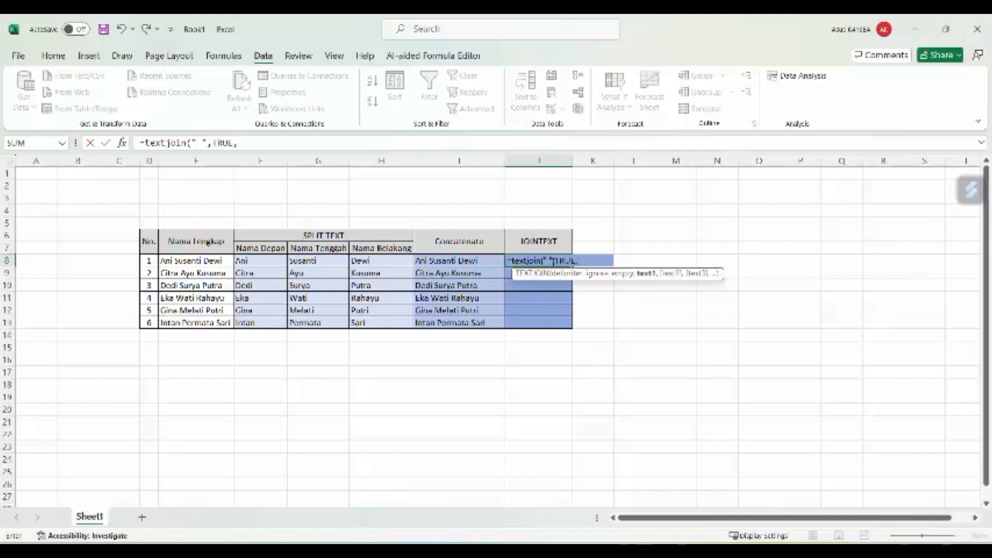
click(262, 262)
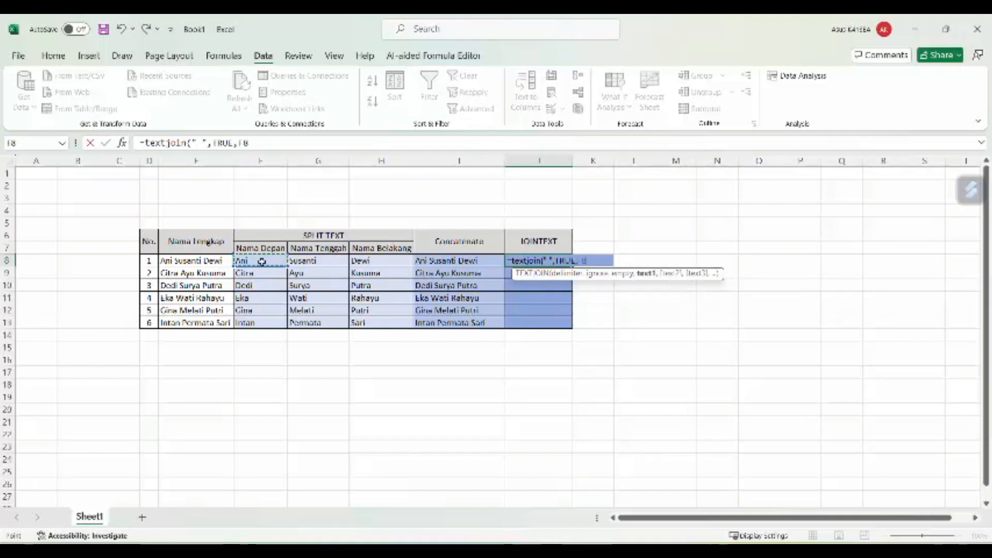
text(,)
click(314, 261)
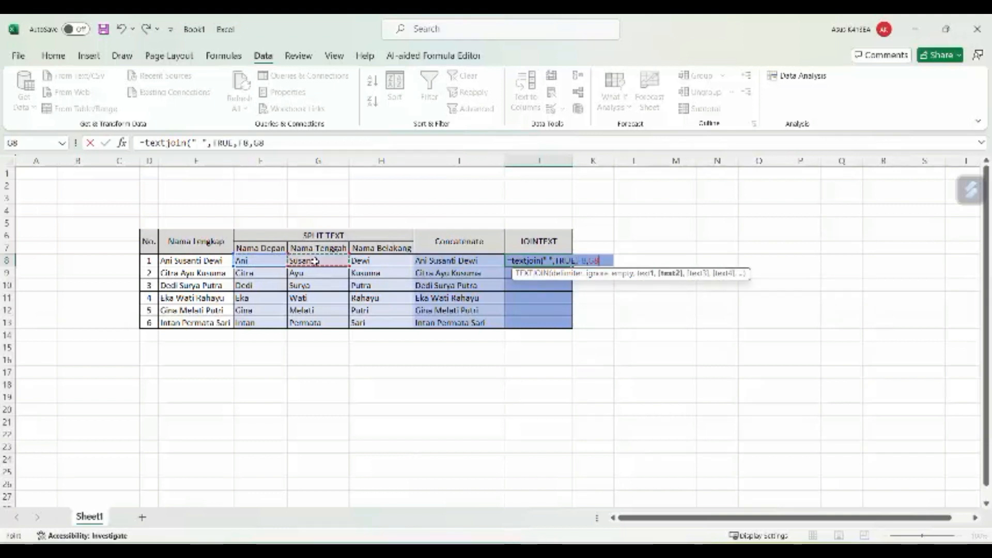
text(,)
click(362, 261)
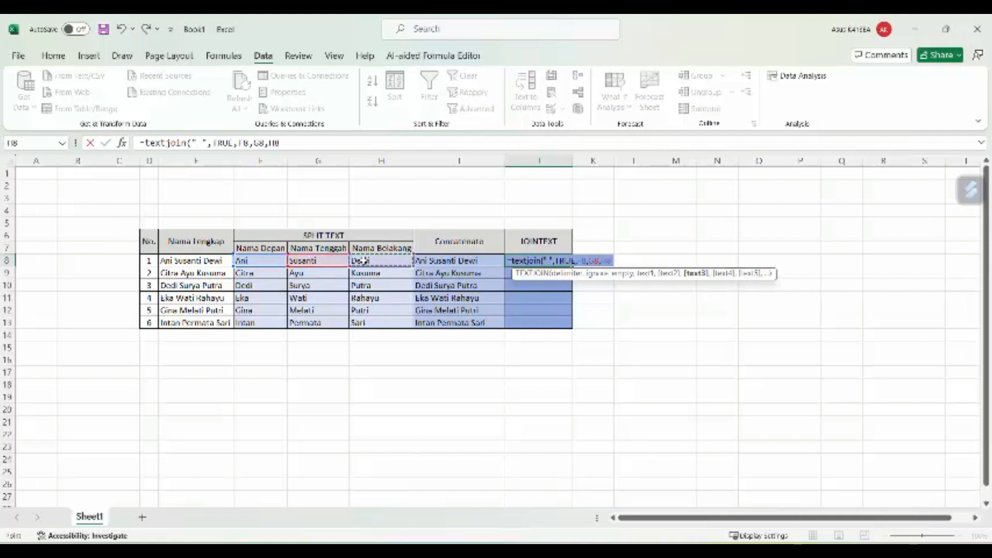
text())
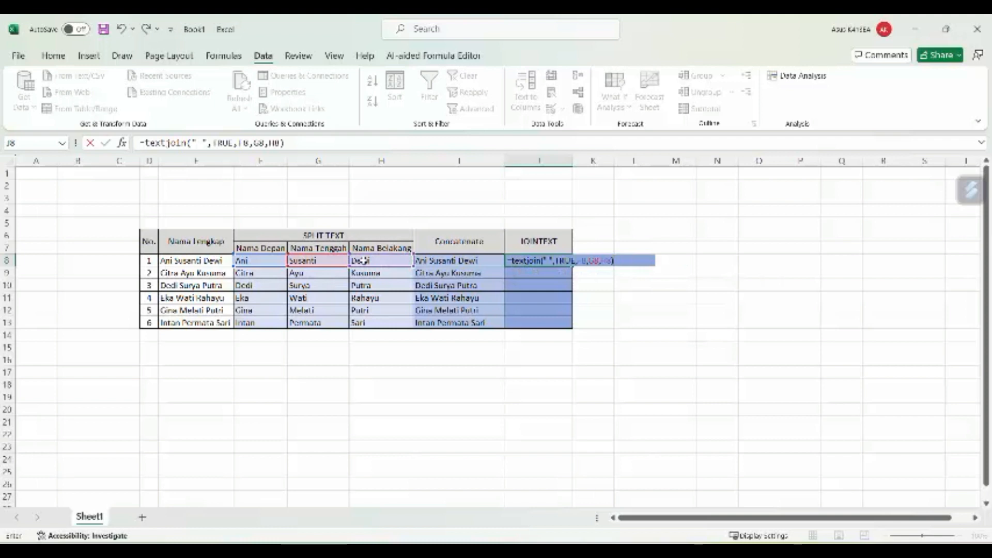
key(Return)
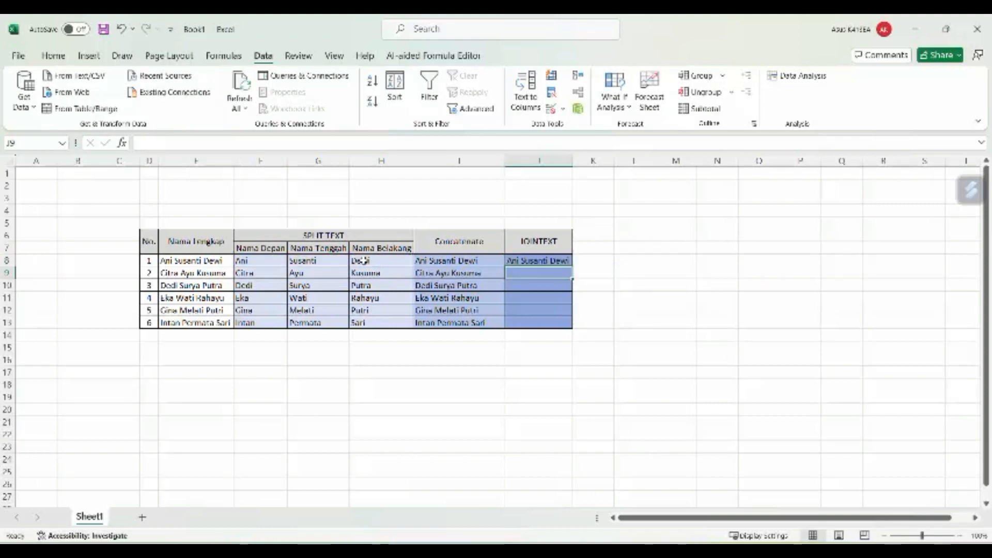
Step: Fill the TEXTJOIN formula from J8 down through J13, and widen column J slightly to fit the joined names
click(469, 261)
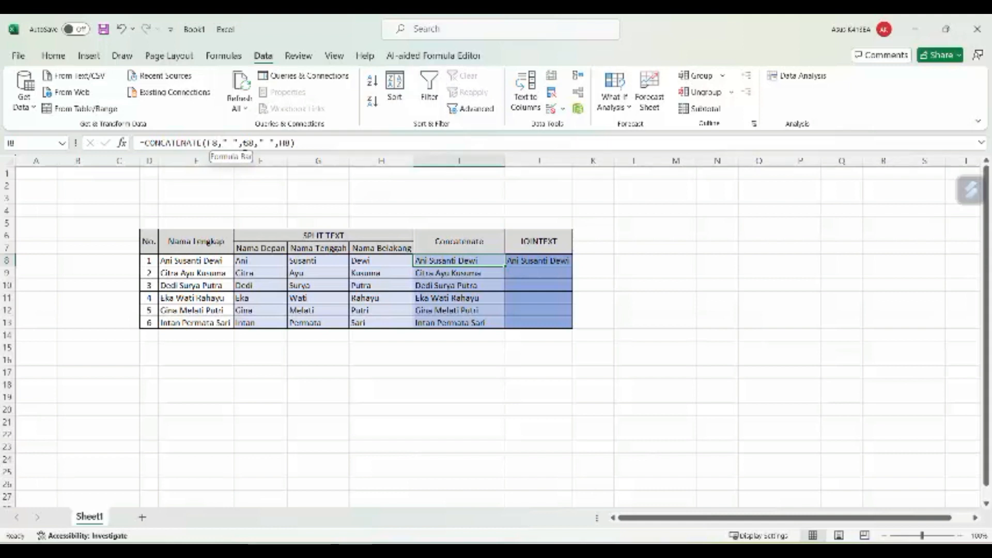
click(535, 262)
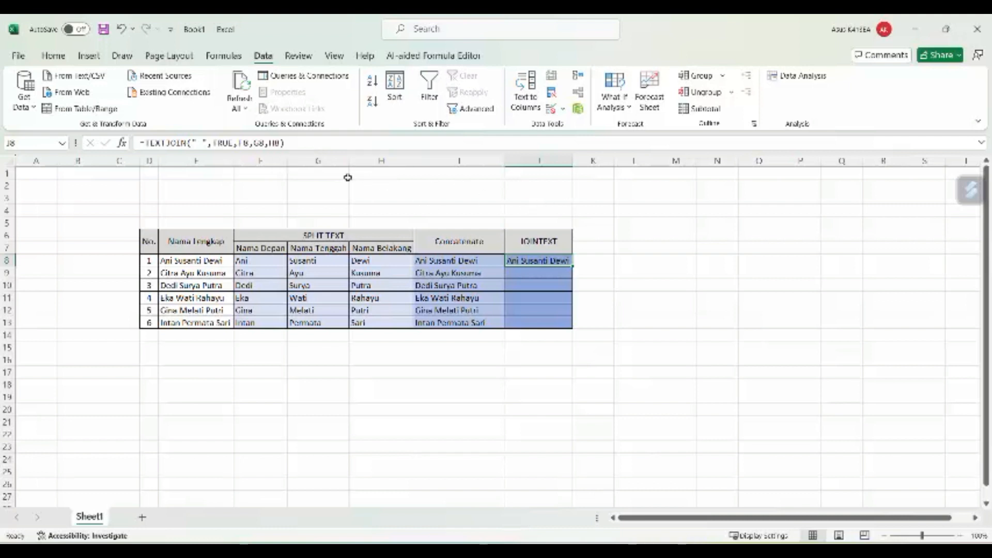
click(554, 272)
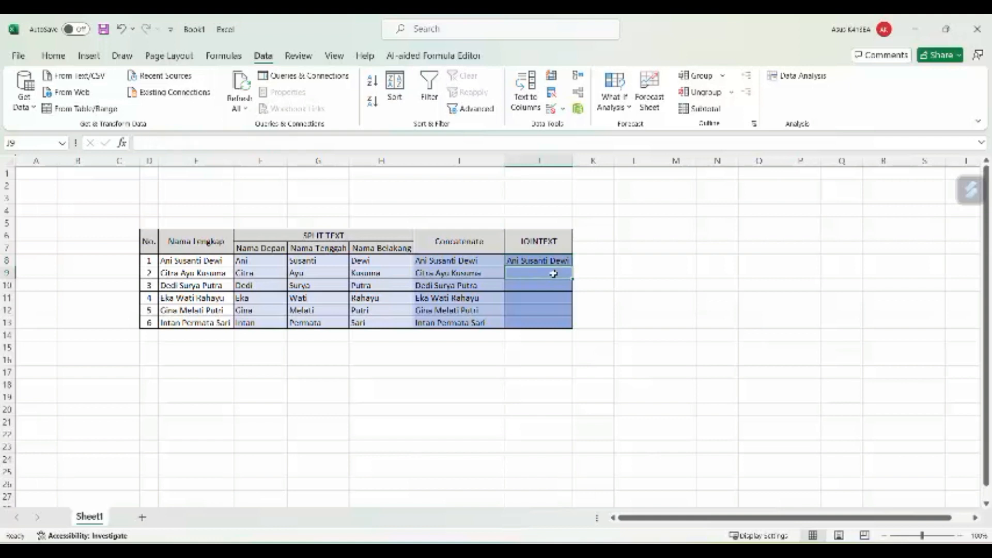
click(551, 262)
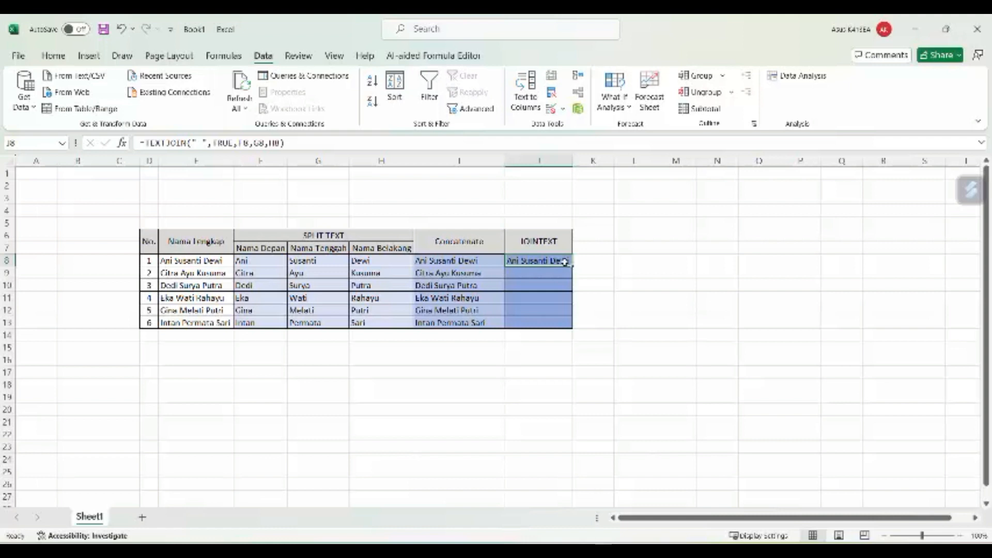
drag(573, 265, 575, 327)
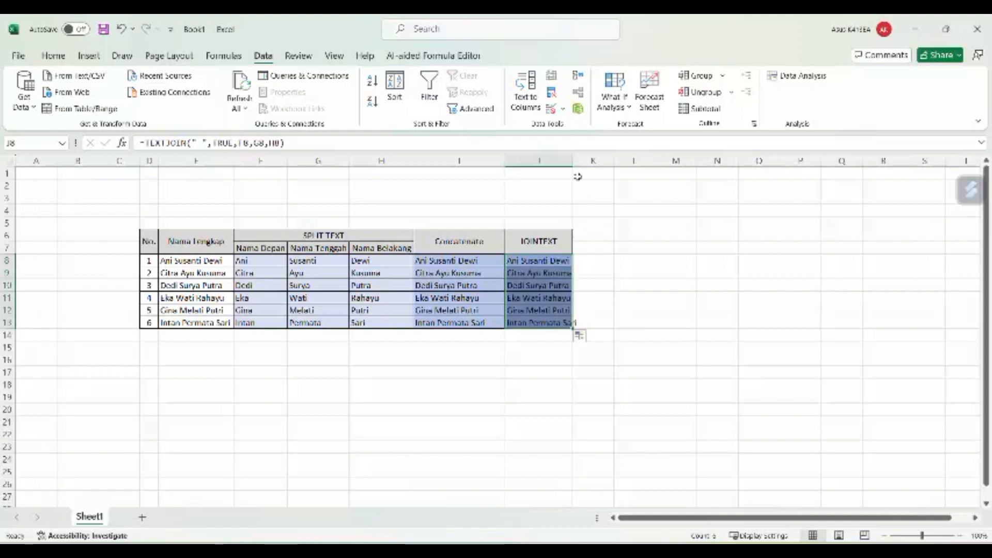
drag(572, 161, 584, 160)
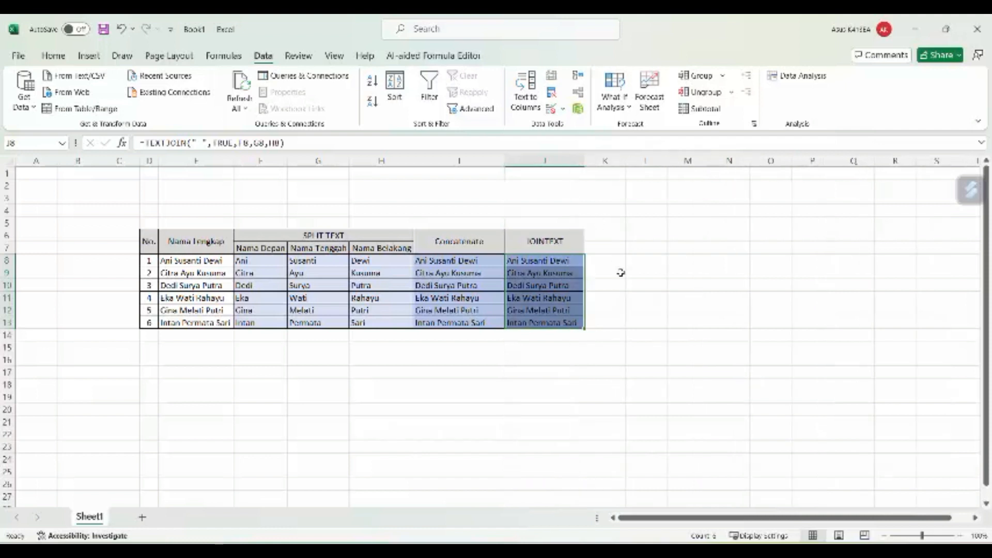